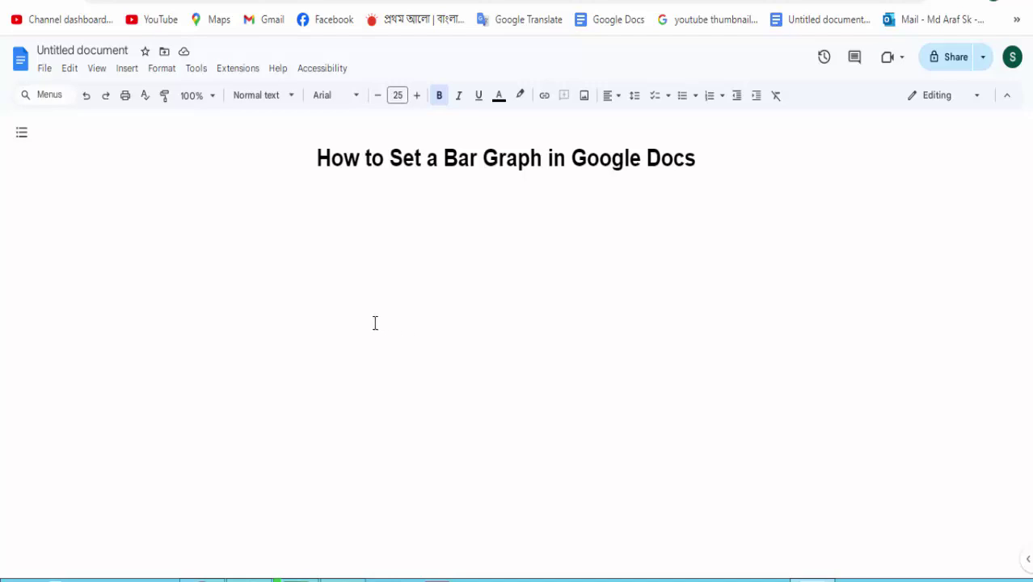
- Insert a sample Points scored bar chart and drag its corner to shrink it
left_click(127, 70)
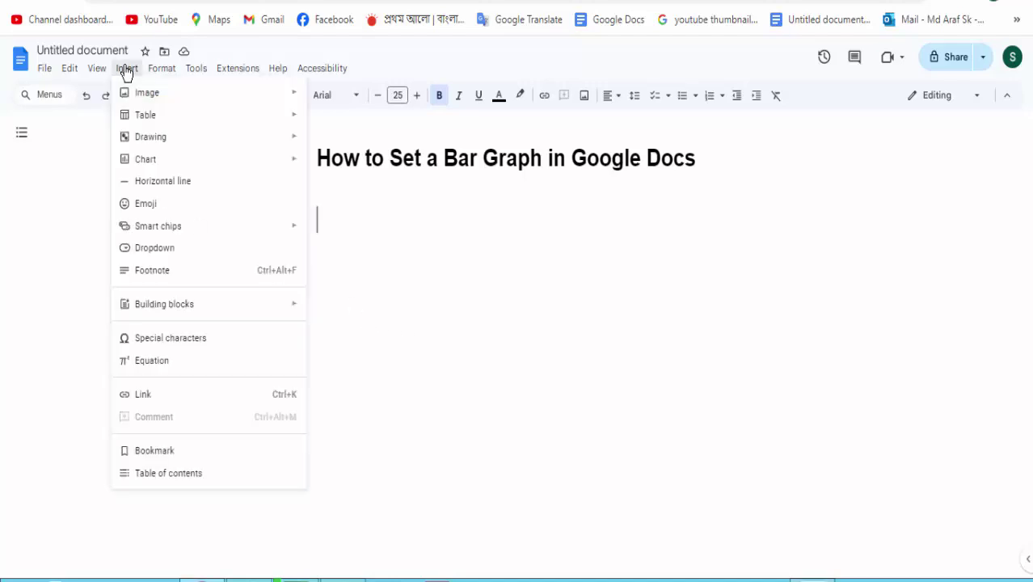
mouse_move(146, 159)
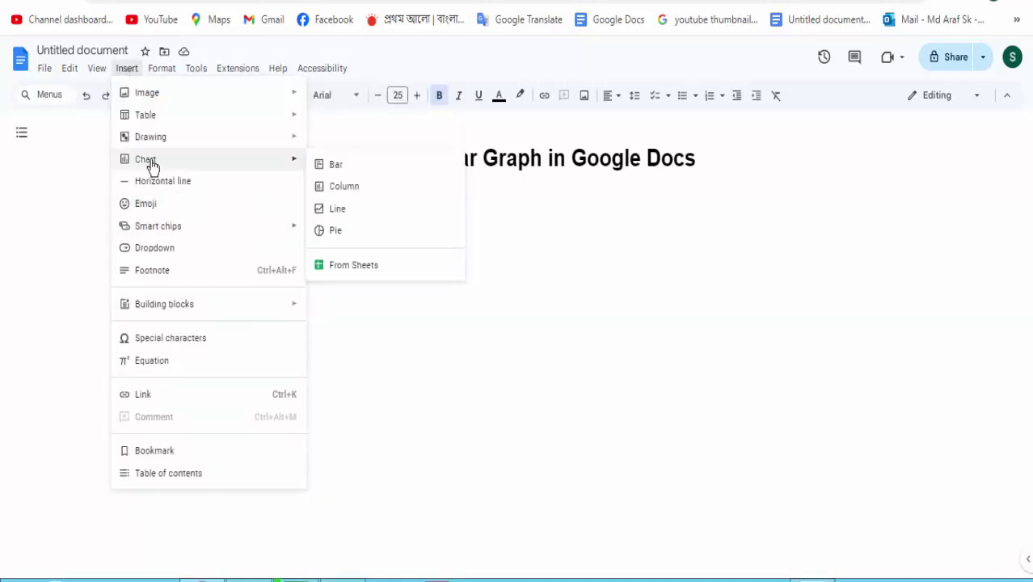
left_click(344, 165)
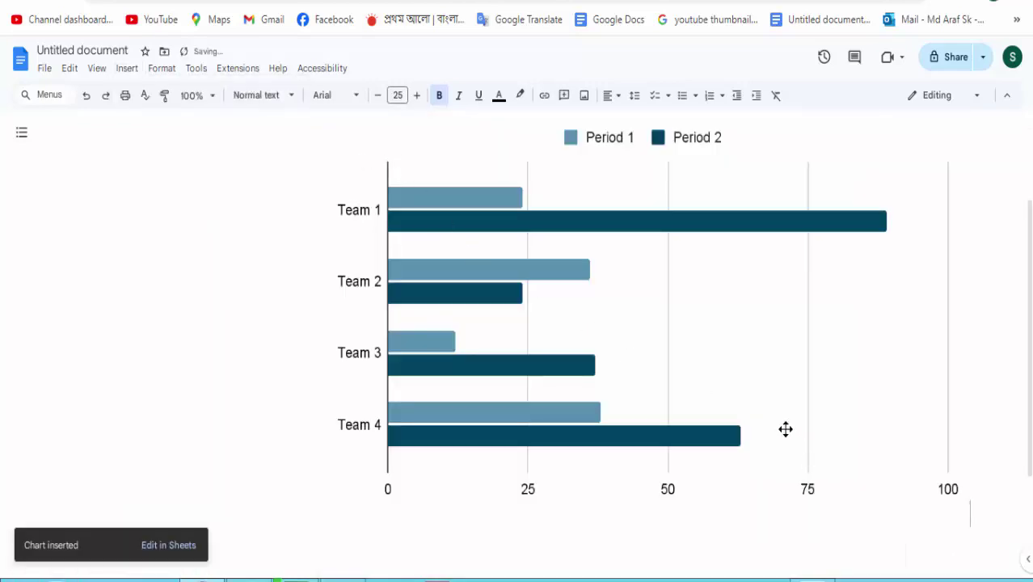
left_click(768, 418)
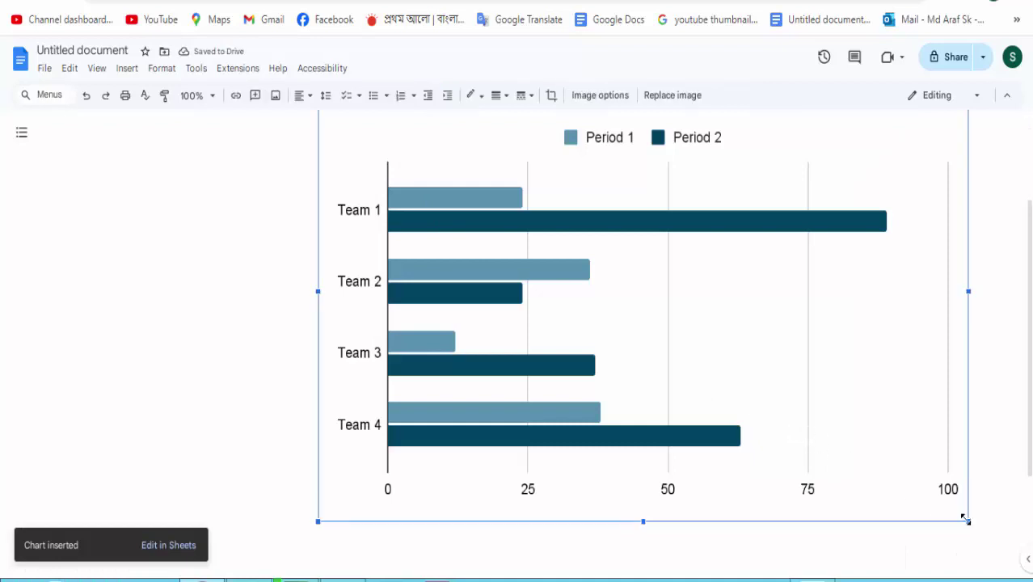
mouse_move(968, 522)
left_mouse_down()
mouse_move(708, 382)
mouse_move(634, 328)
left_mouse_up()
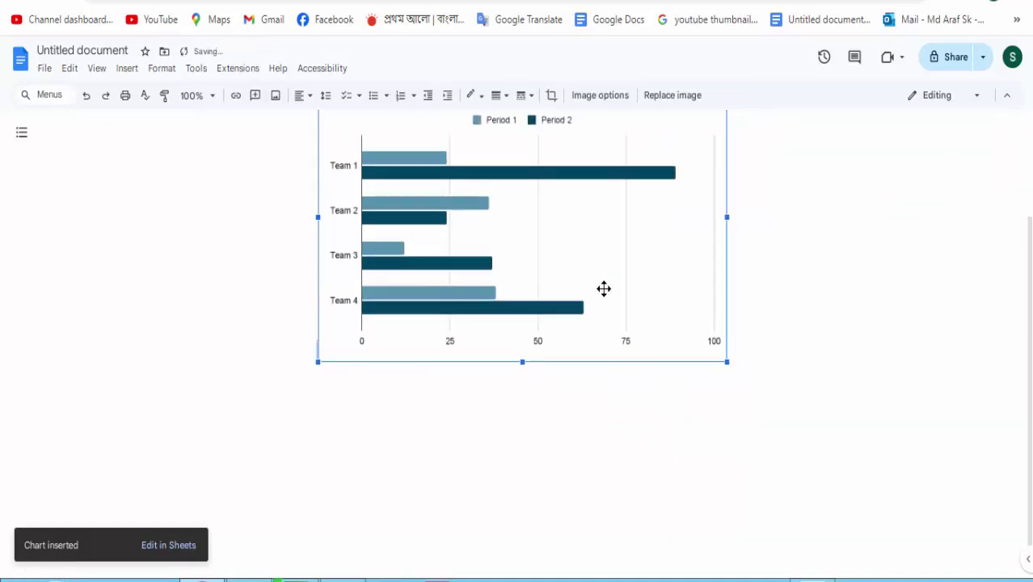
scroll(605, 293, "up", 2)
scroll(610, 316, "up", 1)
scroll(585, 330, "down", 2)
scroll(585, 329, "up", 2)
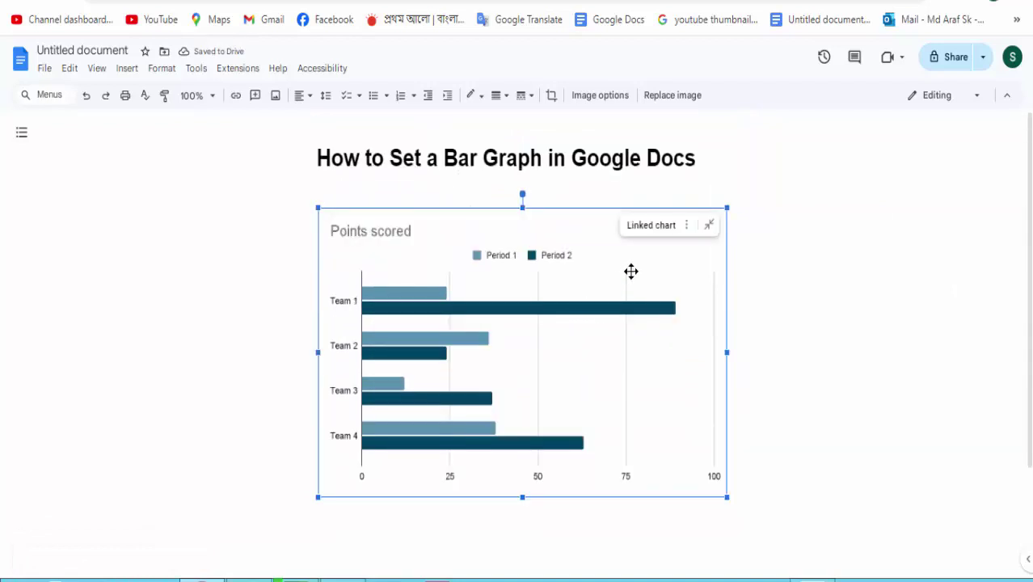
- Open the linked chart's source spreadsheet with the Team and Period data
left_click(686, 228)
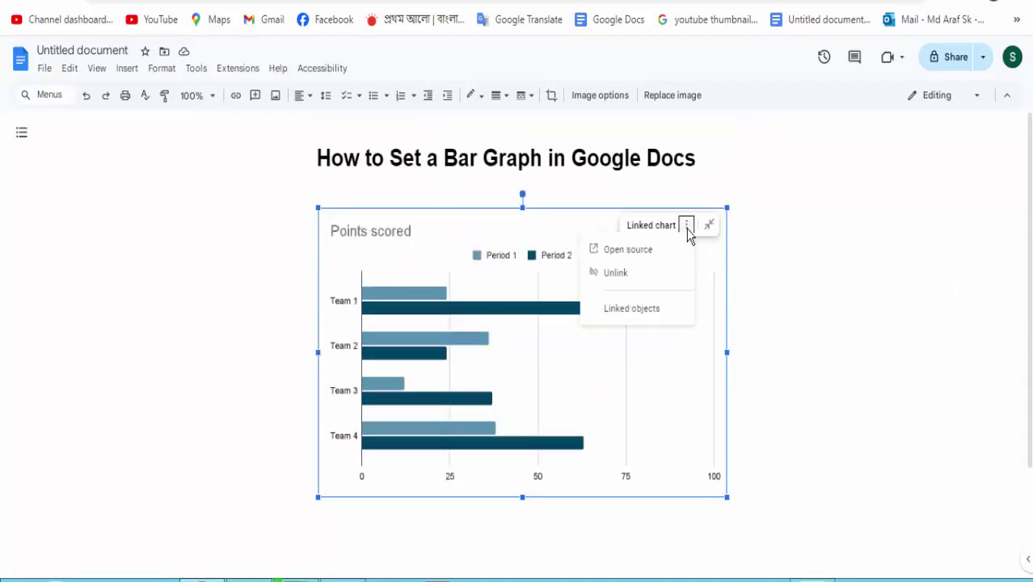
left_click(635, 251)
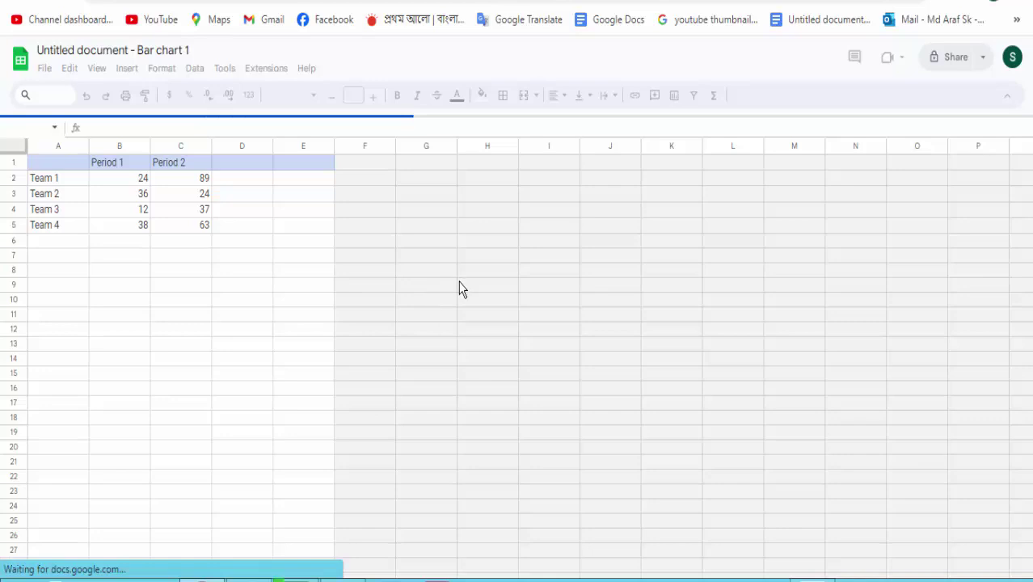
- Drag the Points scored chart to sit to the right of the data table
scroll(352, 312, "down", 7)
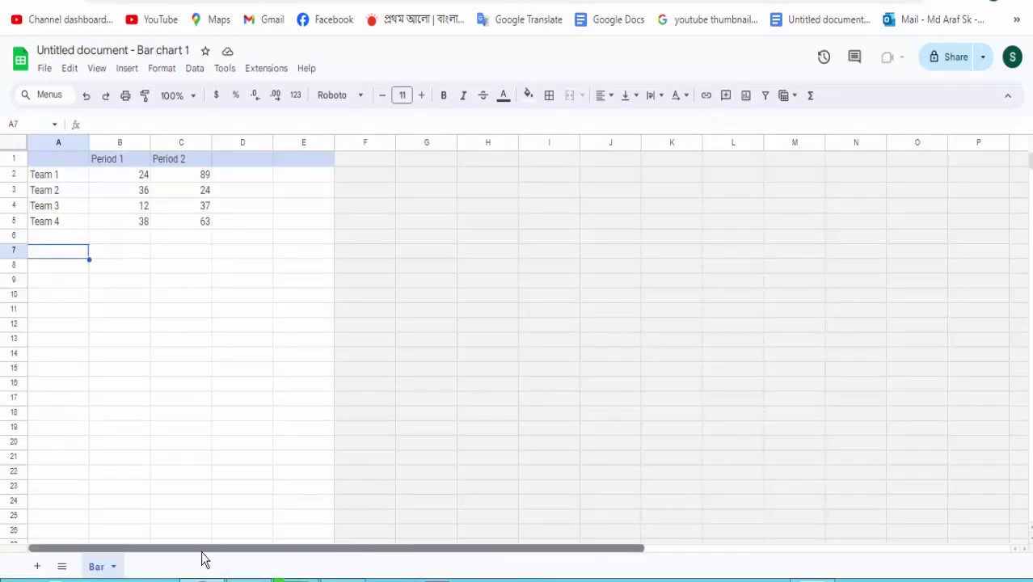
scroll(249, 492, "down", 2)
scroll(288, 464, "up", 3)
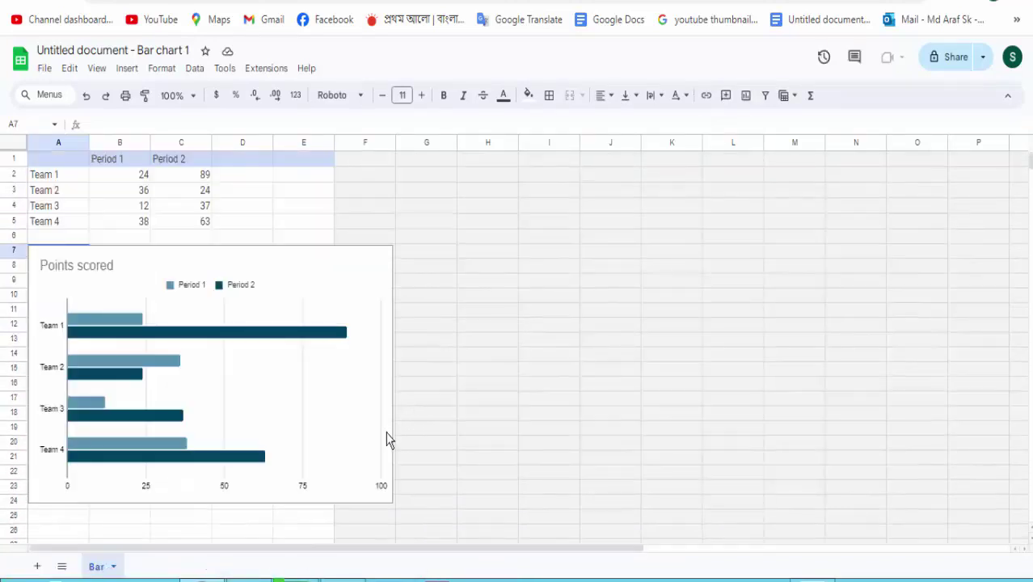
left_click(309, 337)
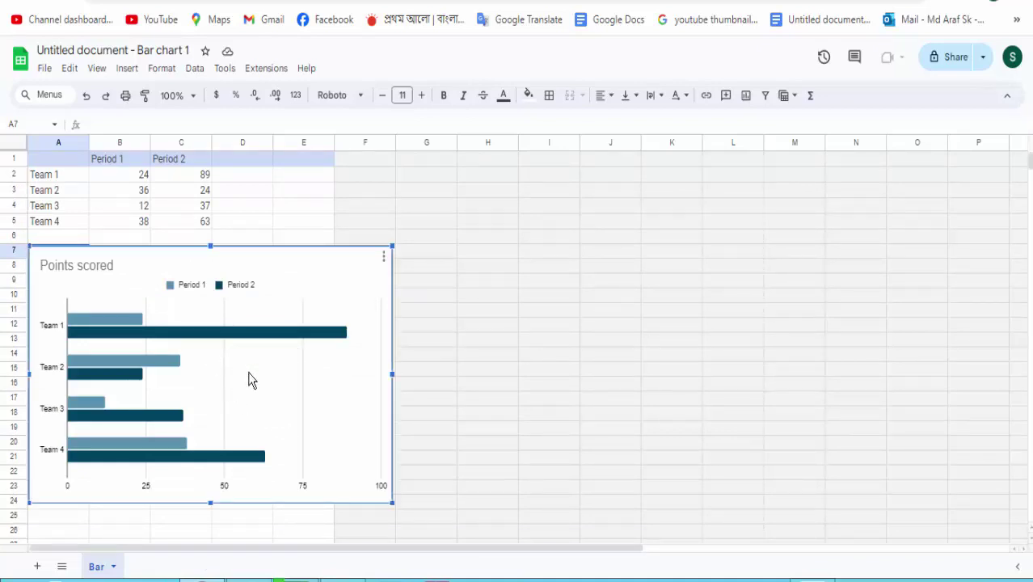
mouse_move(219, 283)
left_mouse_down()
mouse_move(305, 288)
mouse_move(583, 246)
left_mouse_up()
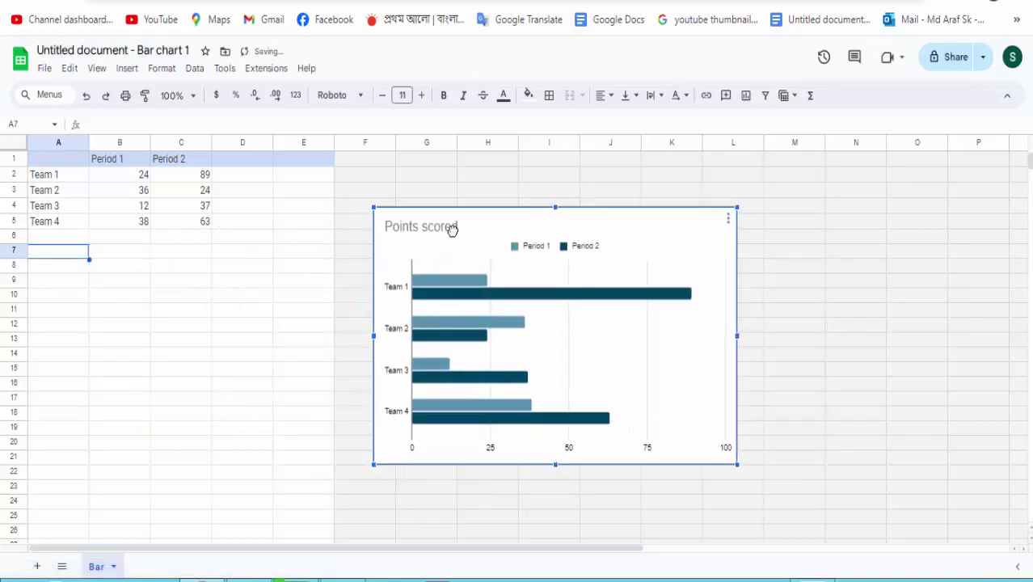
left_click_drag(453, 233, 449, 217)
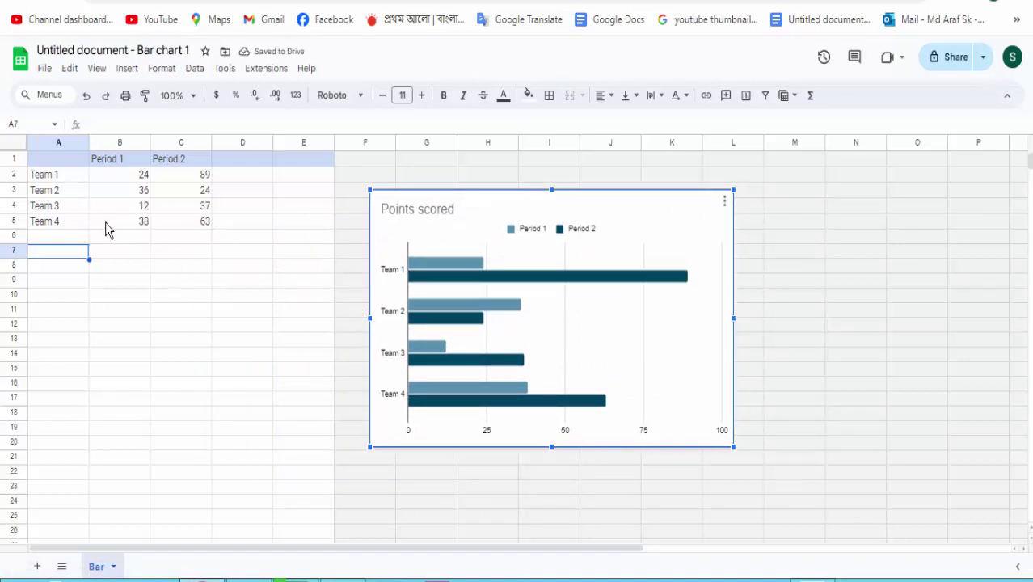
- Replace Team 1 and Team 2 with 'january' and 'february'
left_click(47, 178)
double_click(50, 177)
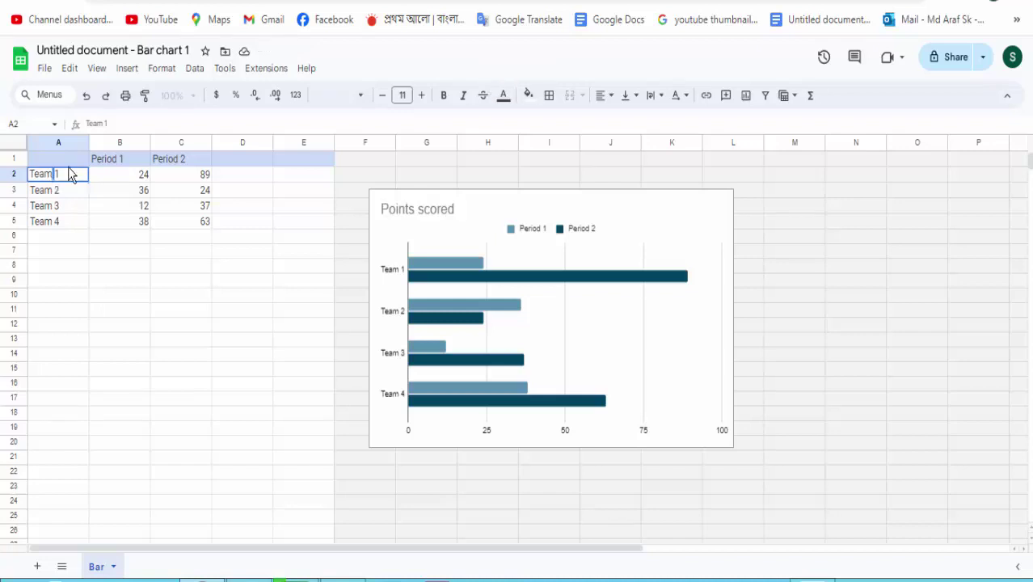
triple_click(68, 174)
type("january")
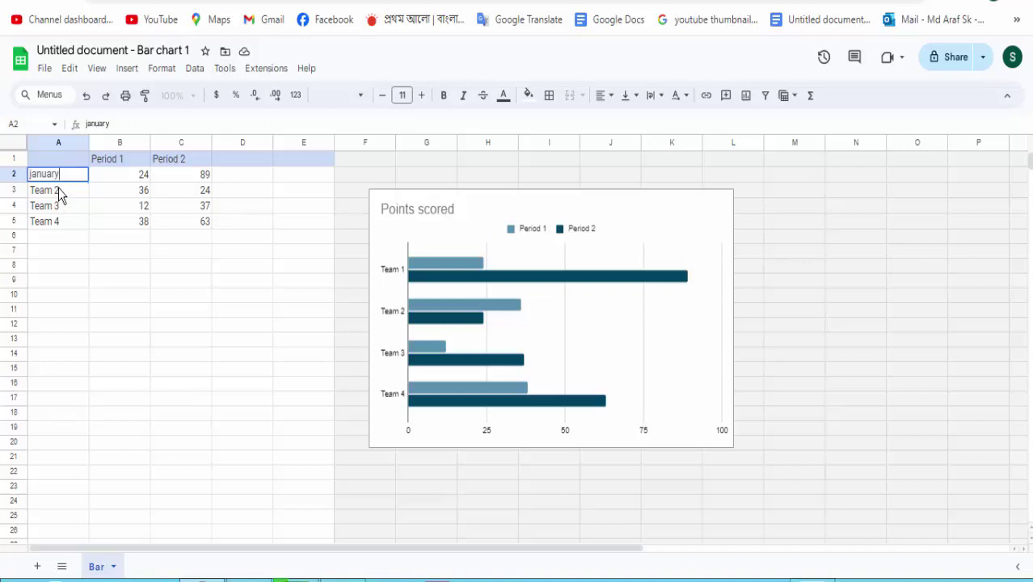
left_click(65, 189)
triple_click(64, 190)
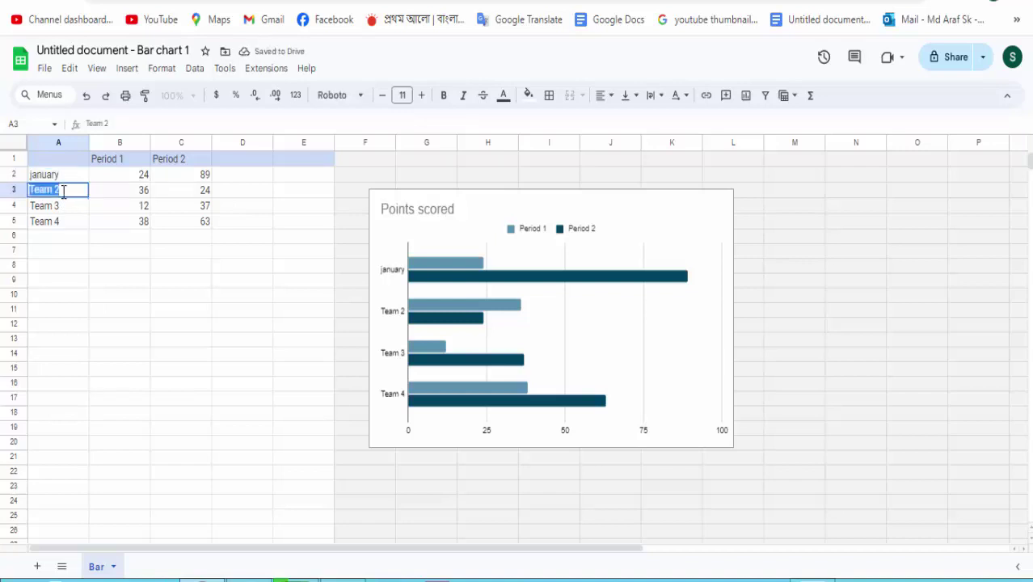
type("feb")
type("ra")
key("BackSpace")
type("uary")
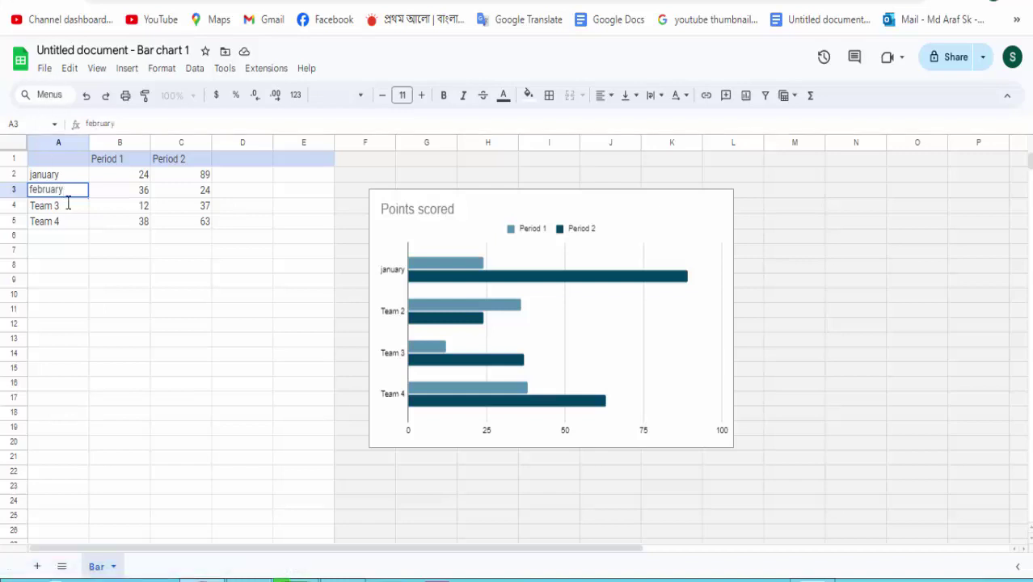
key("Return")
- Replace Team 3 and Team 4 with 'march' and 'april'
left_click(68, 208)
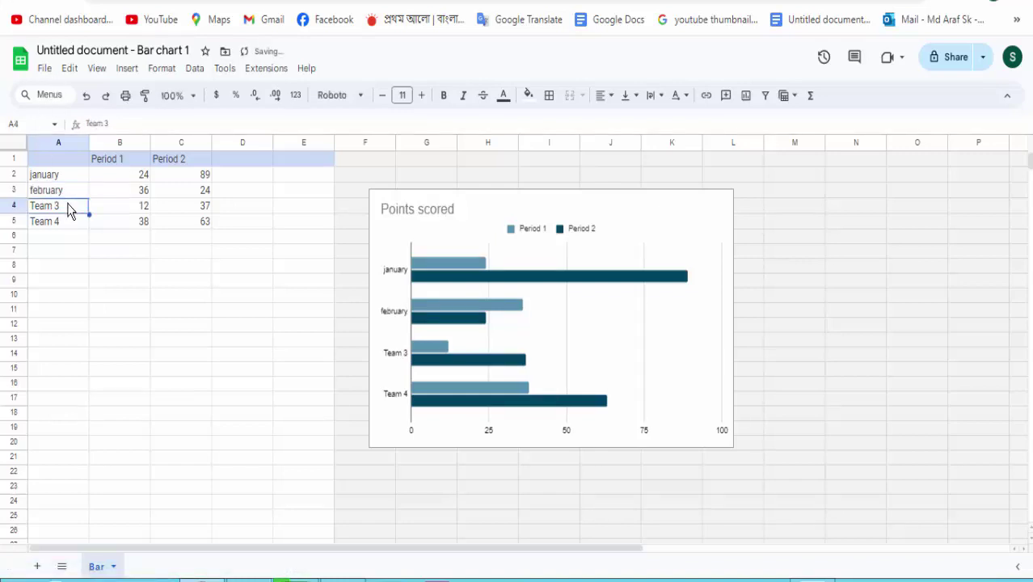
double_click(69, 206)
key("ctrl+a")
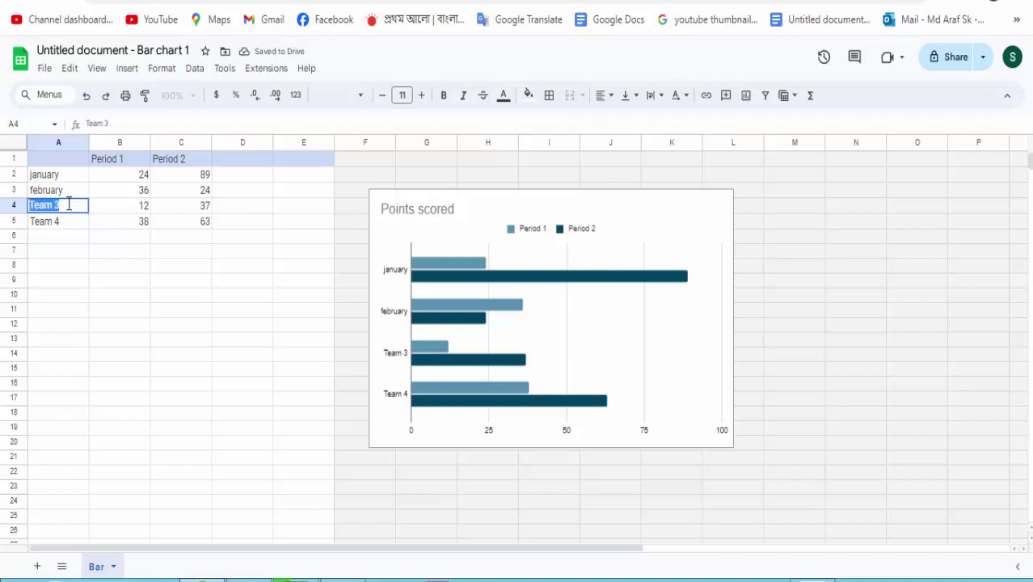
type("march")
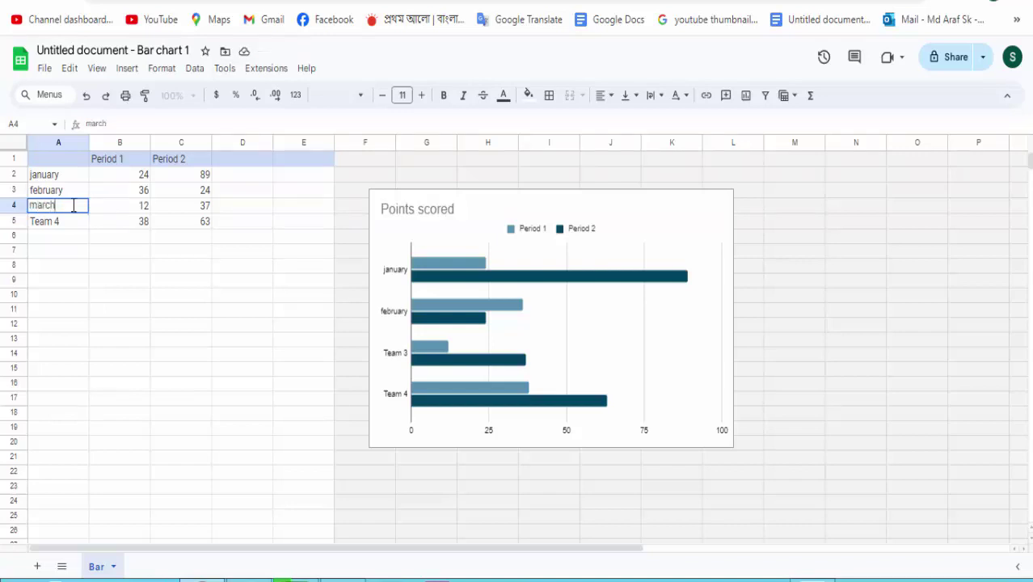
left_click(72, 222)
double_click(72, 221)
key("ctrl+a")
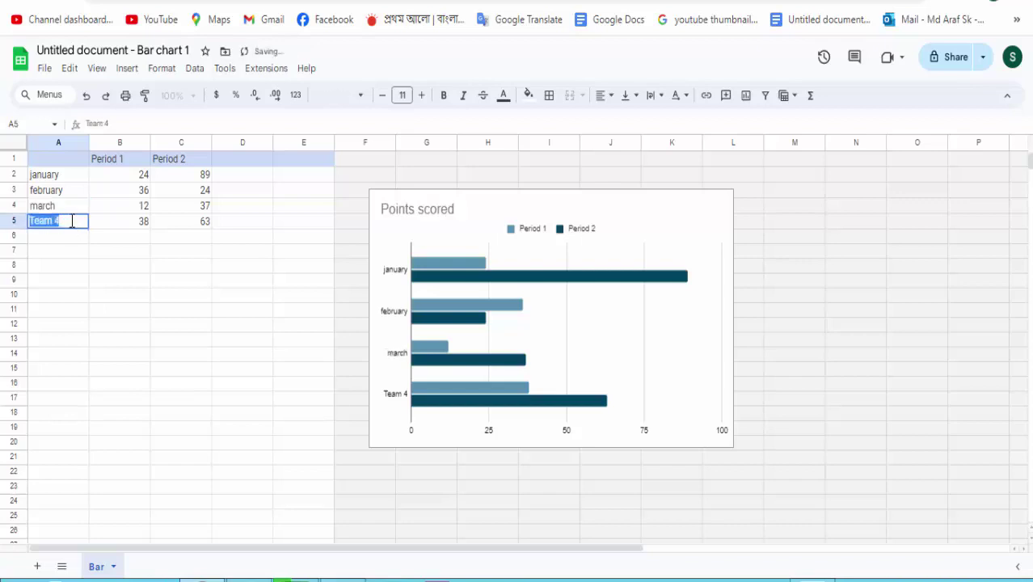
type("april")
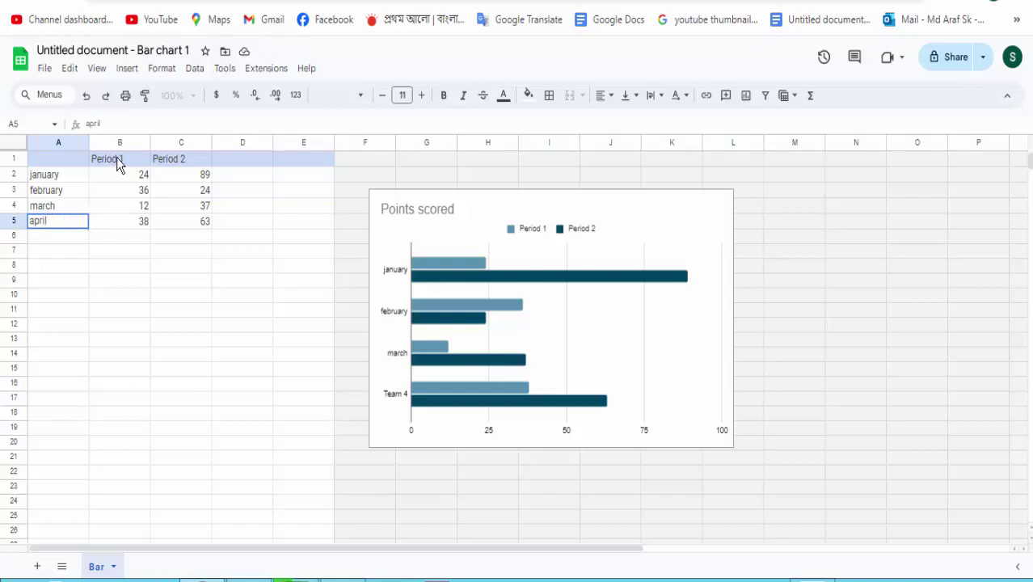
- Rename the Period 1 header to 'market price'
left_click(119, 159)
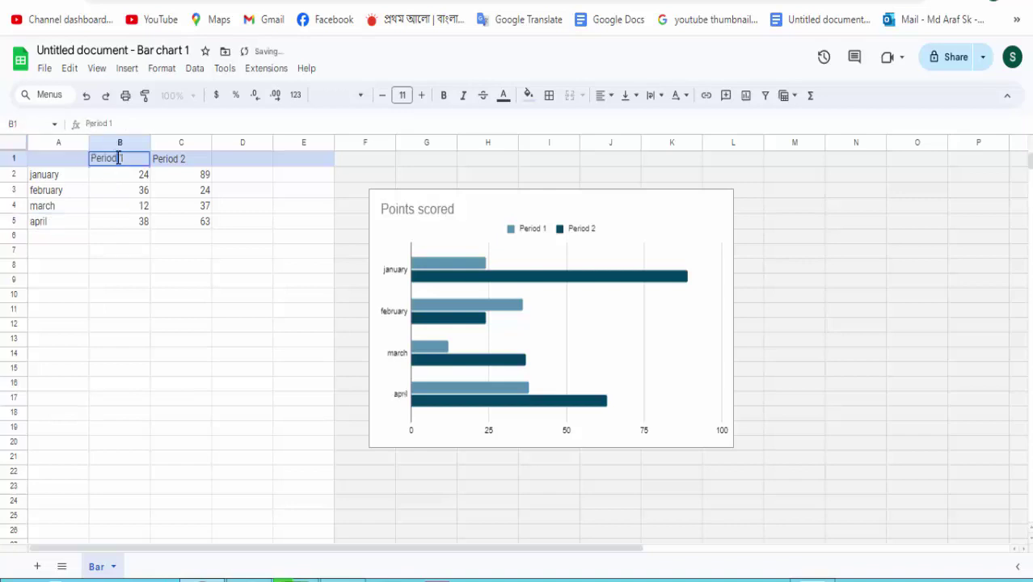
triple_click(119, 158)
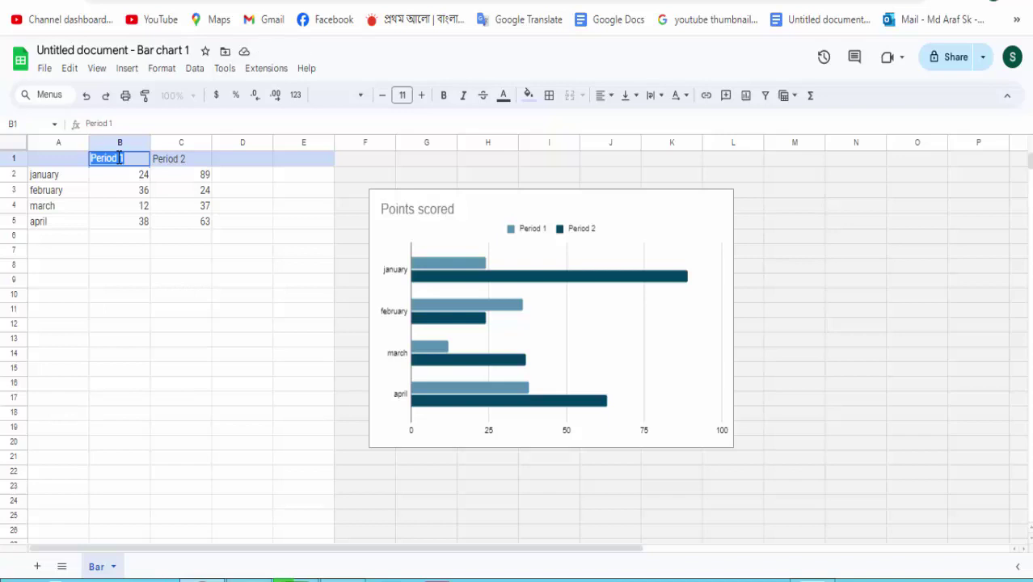
type("mar")
type("ket")
type(" price")
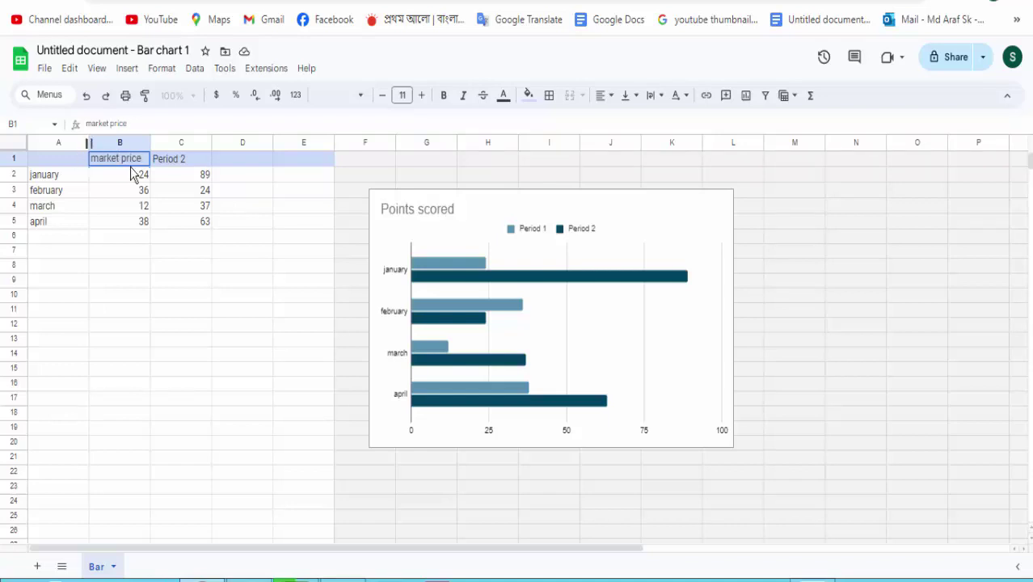
key("Return")
- Enter market price values 320, 200, 410 and 100 for January–April
double_click(143, 178)
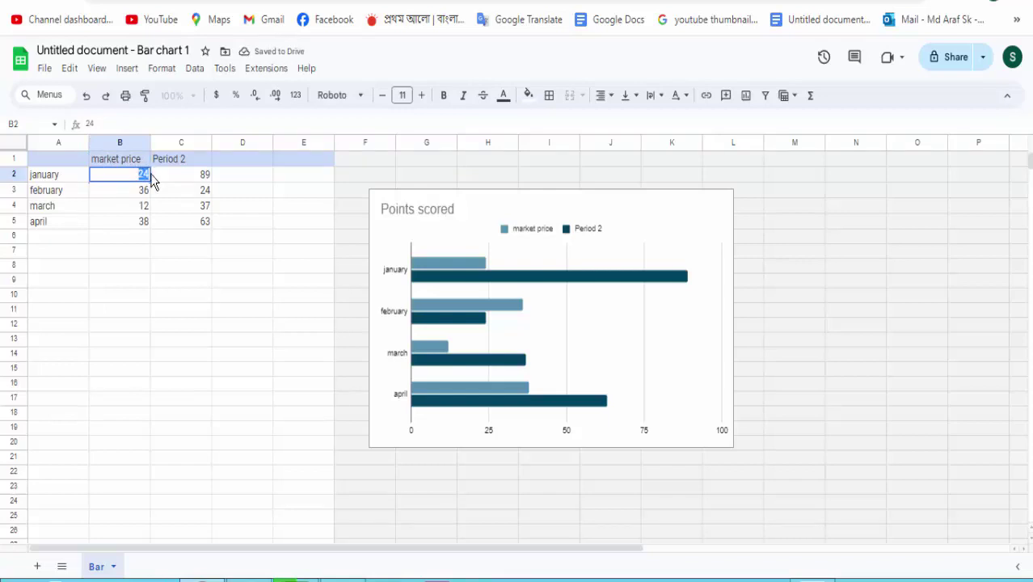
type("3")
type("20")
key("Return")
type("2000")
key("BackSpace")
key("Return")
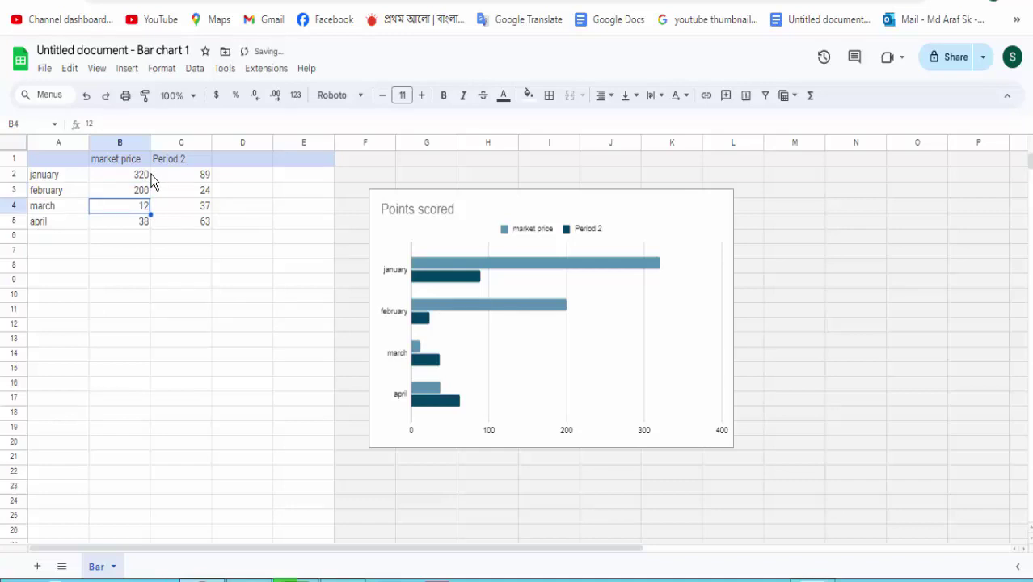
type("410")
key("Return")
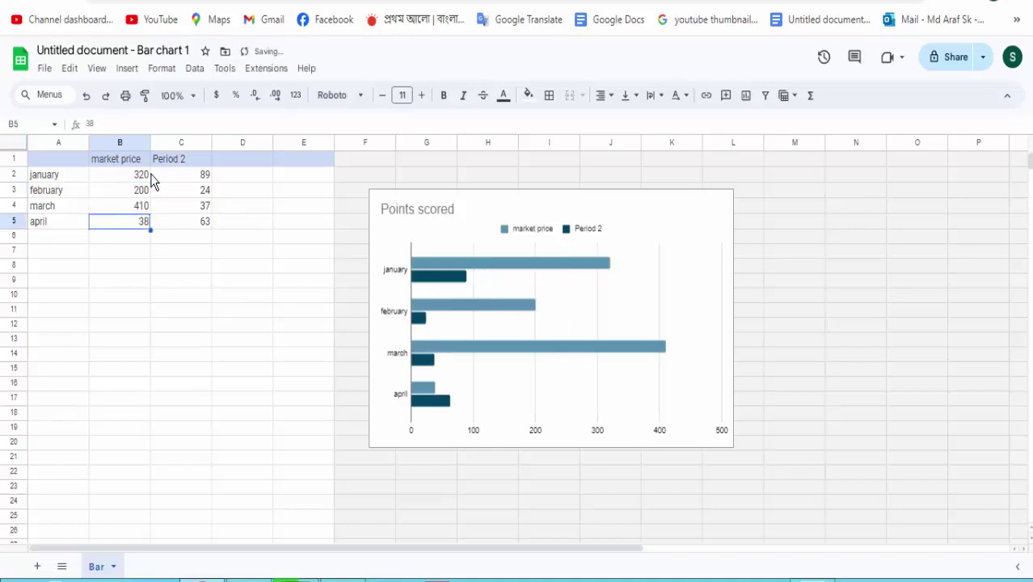
type("100")
key("Return")
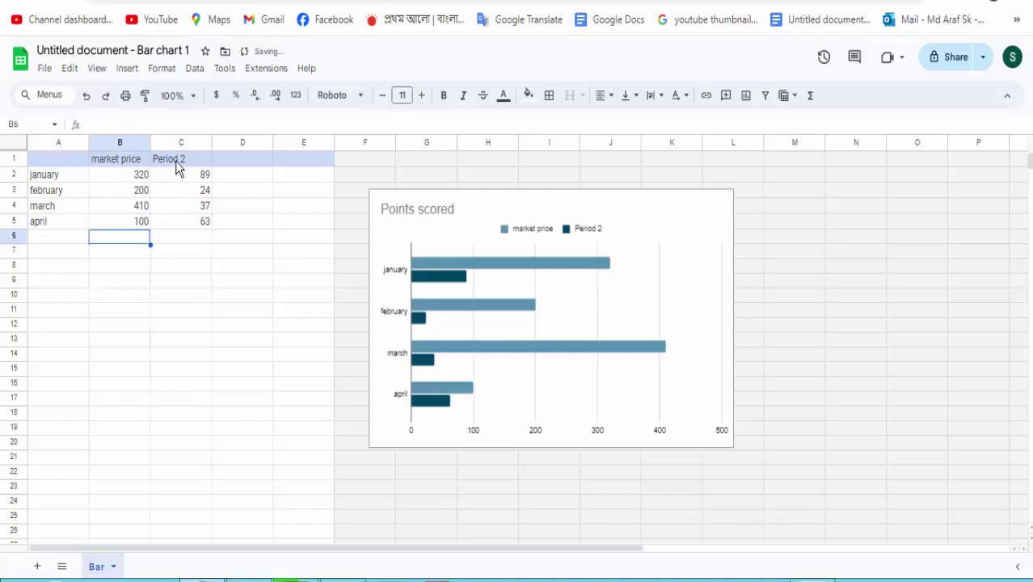
- Rename the Period 2 header to 'C;oth Price'
double_click(177, 159)
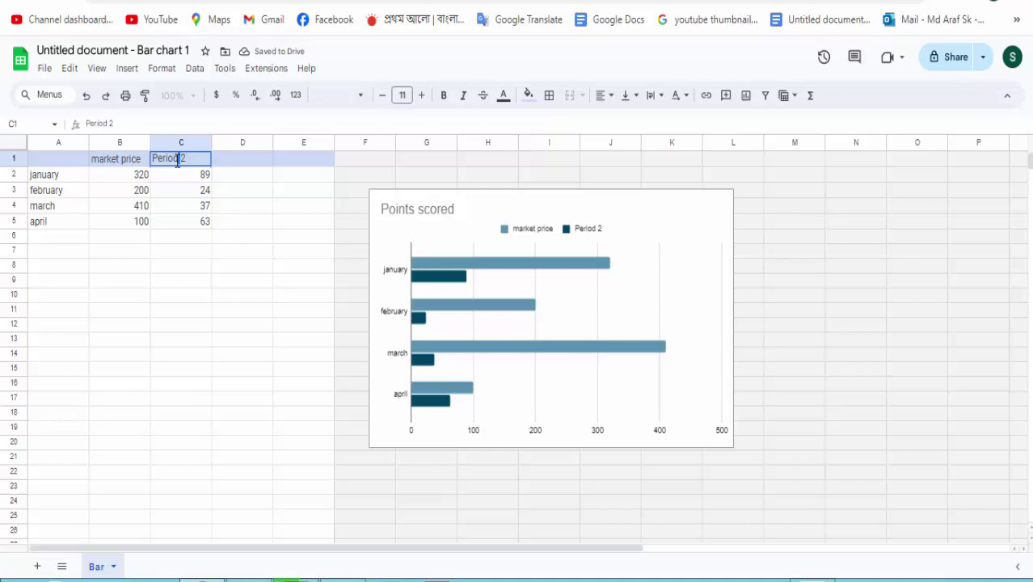
left_click_drag(199, 157, 151, 158)
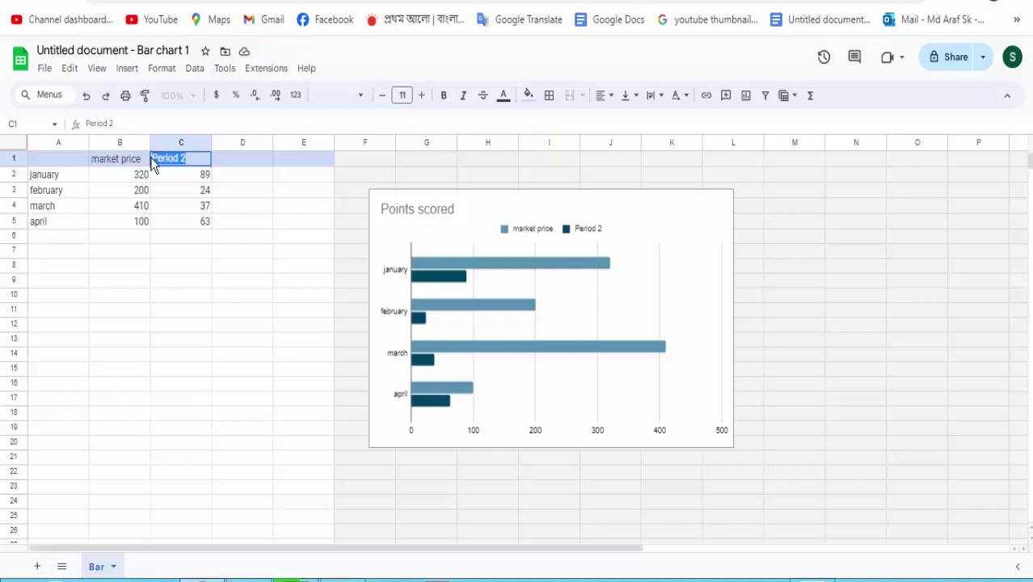
type("C;")
type("oth")
type(" P")
type("ric")
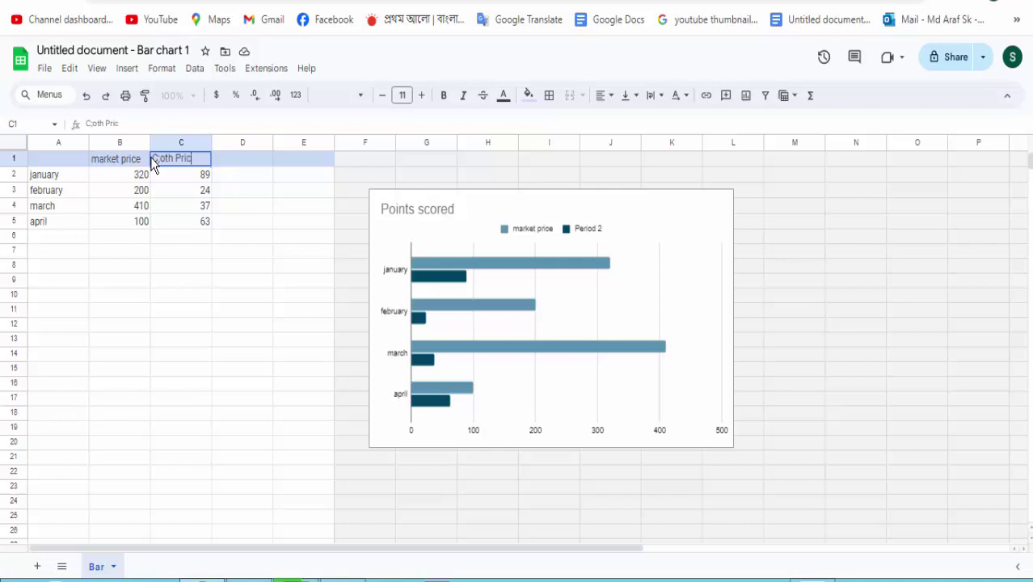
type("e")
key("Return")
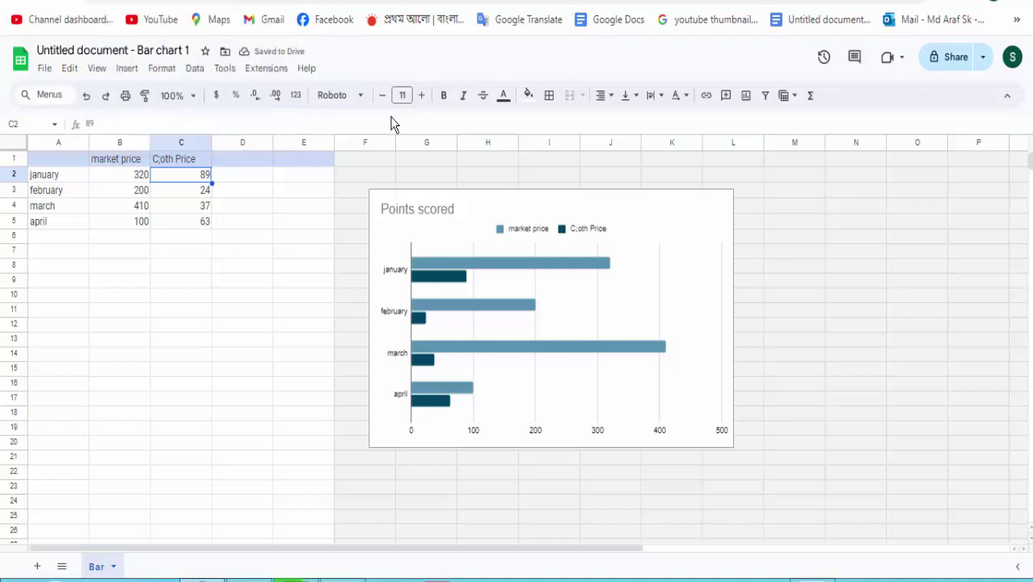
- Enter C;oth Price values 410, 240, 120 and 350 for January–April
type("410")
key("Return")
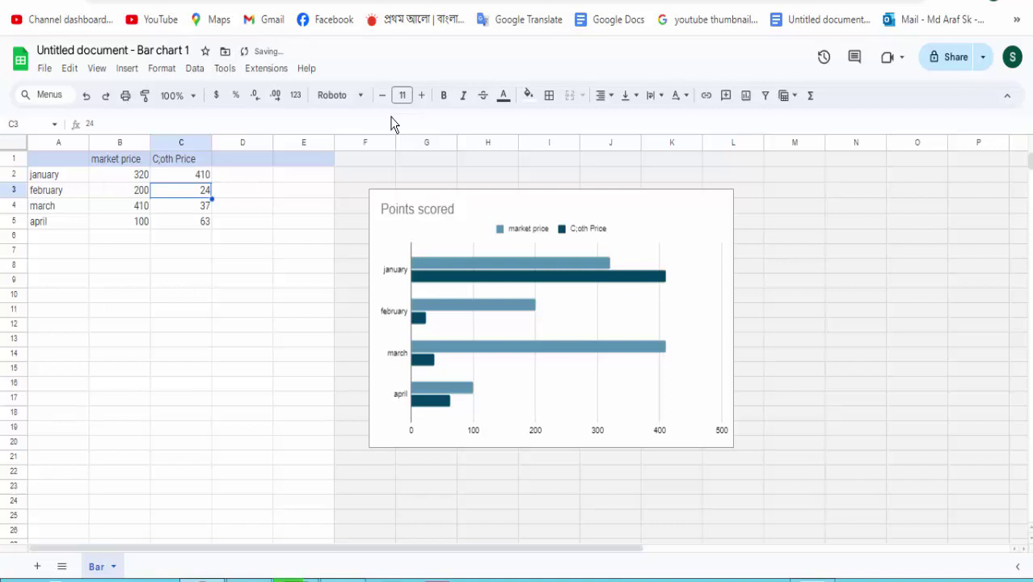
type("240")
key("Return")
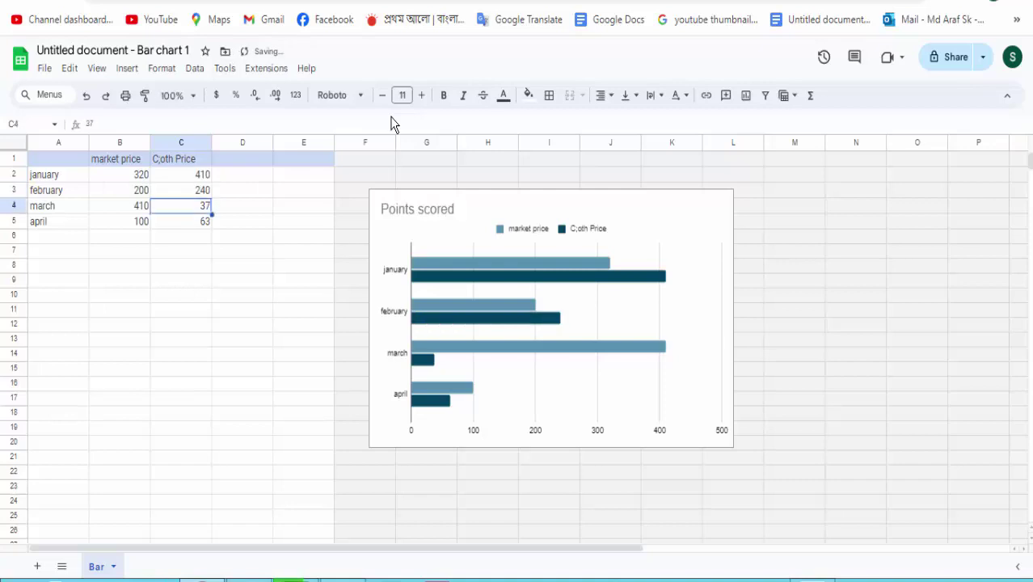
type("120")
key("Return")
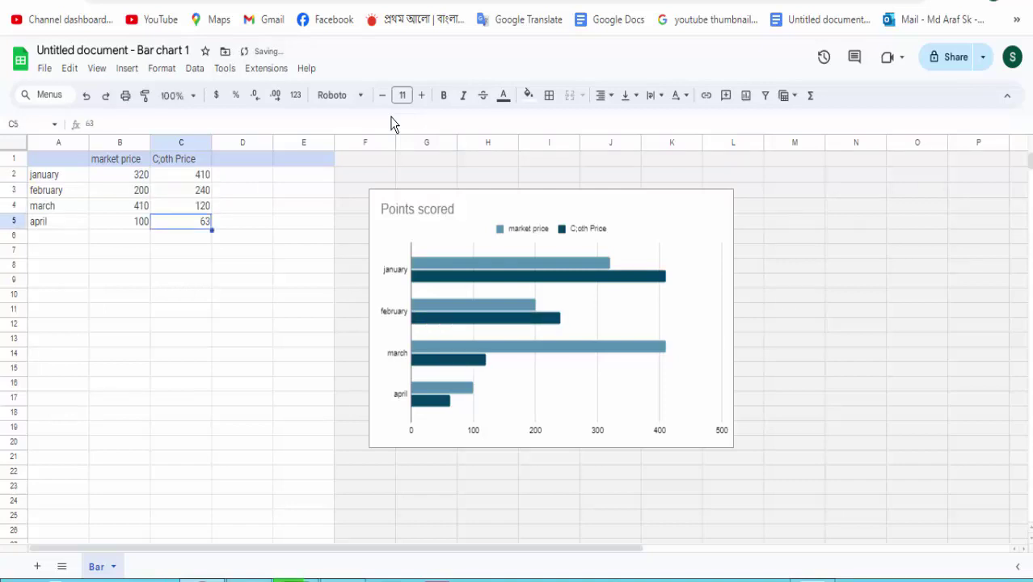
type("350")
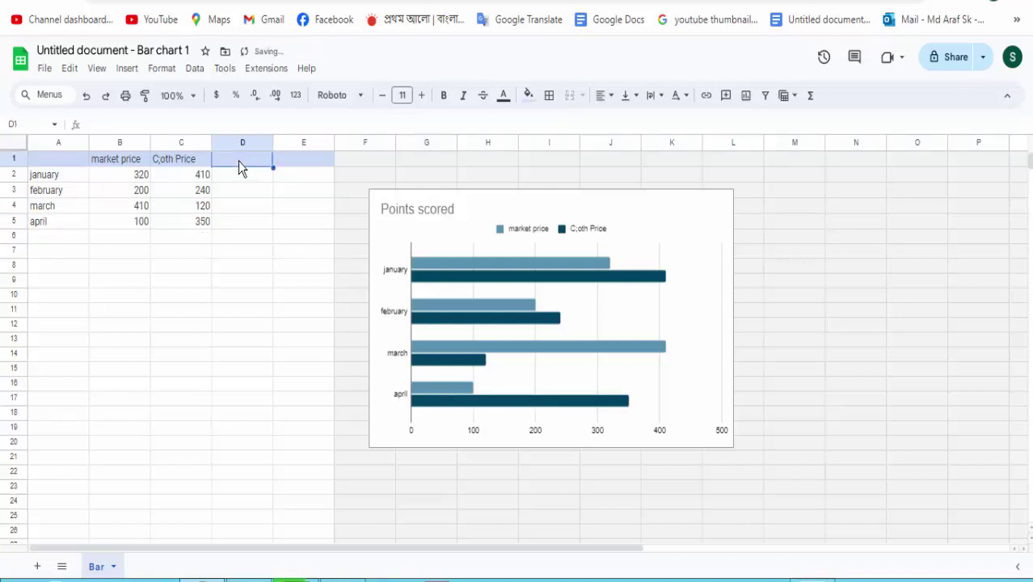
- Add a Jacket price header in empty column D
double_click(238, 161)
type("J")
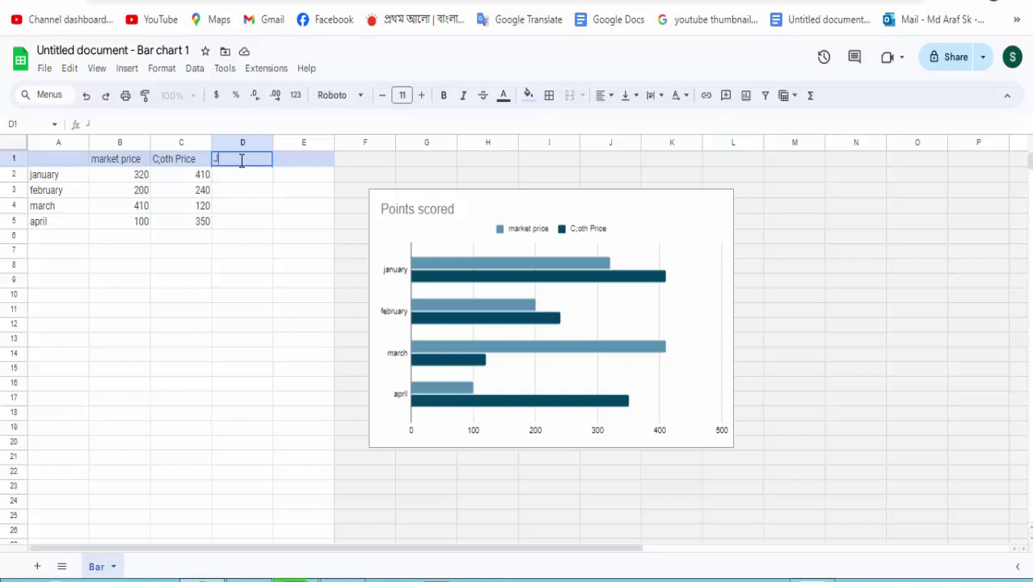
type("acket pric")
type("e")
type(" pric")
type("e")
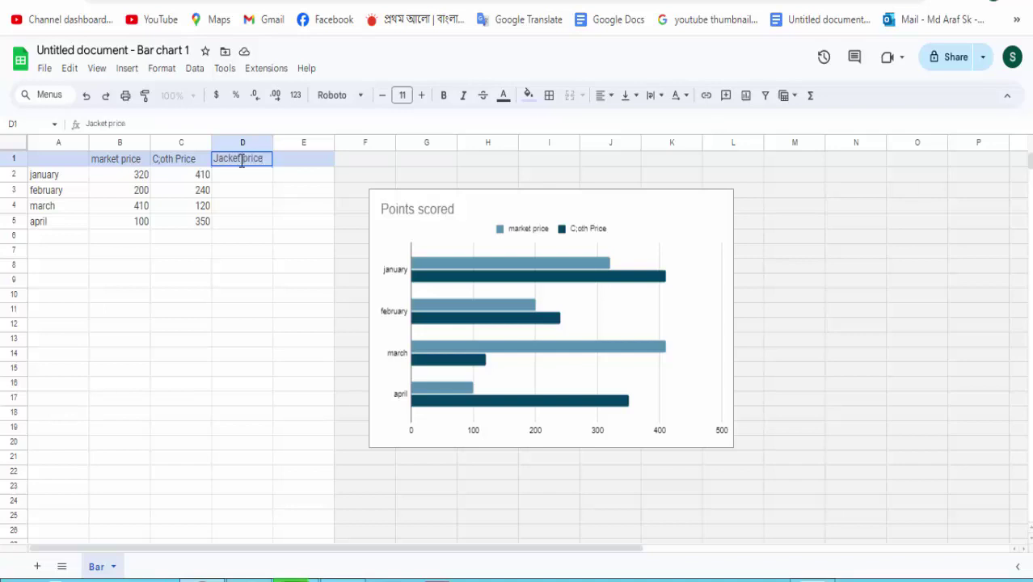
left_click(235, 180)
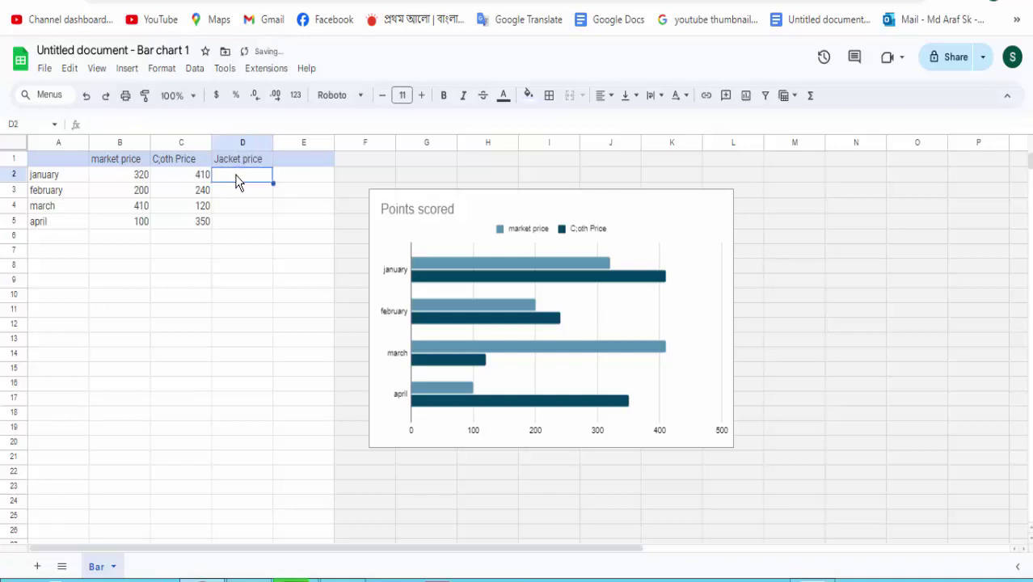
- Fill the Jacket price column with 520, 350, 625 and 125
type("520")
key("Return")
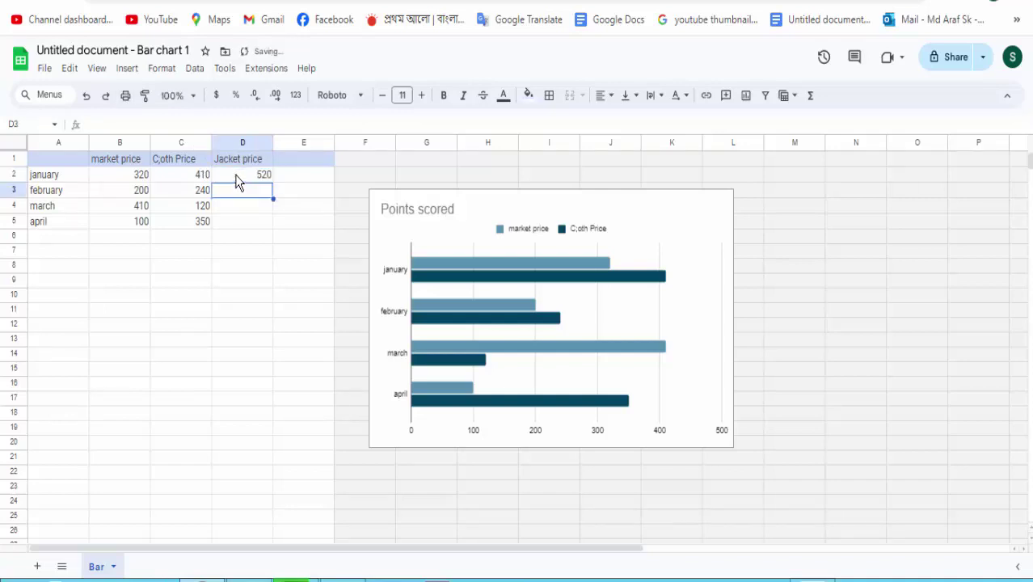
type("350")
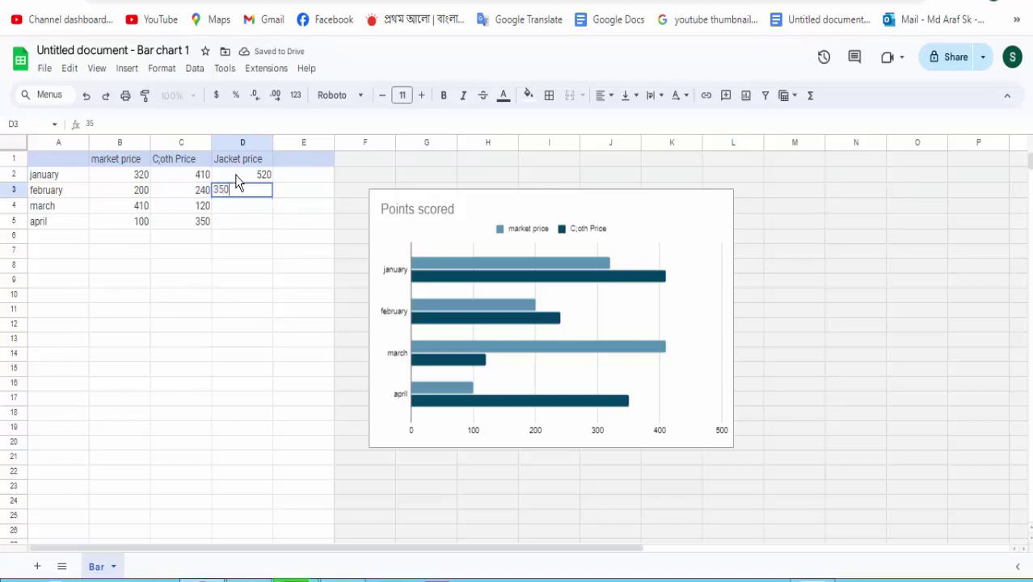
key("Return")
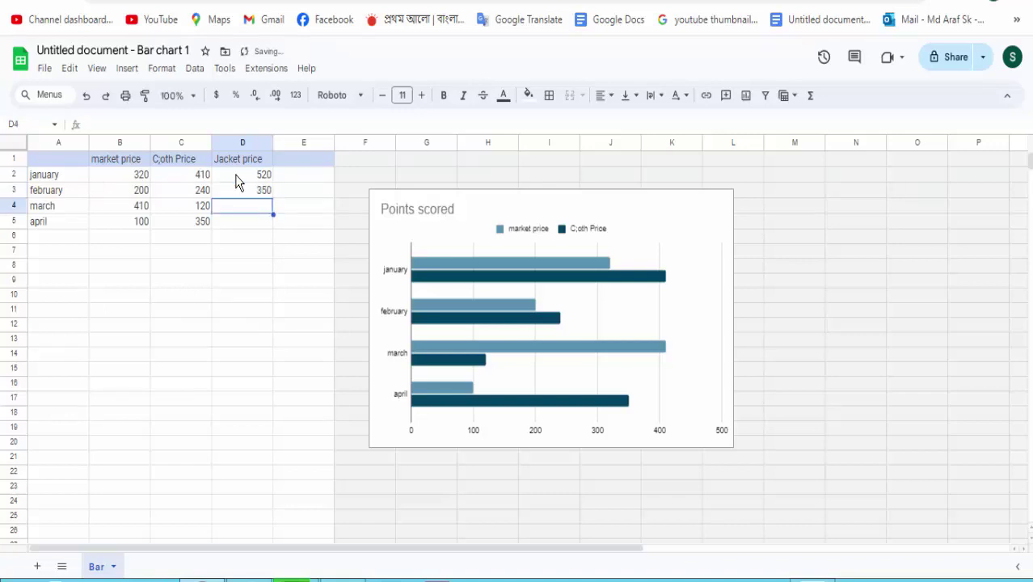
type("625")
key("Return")
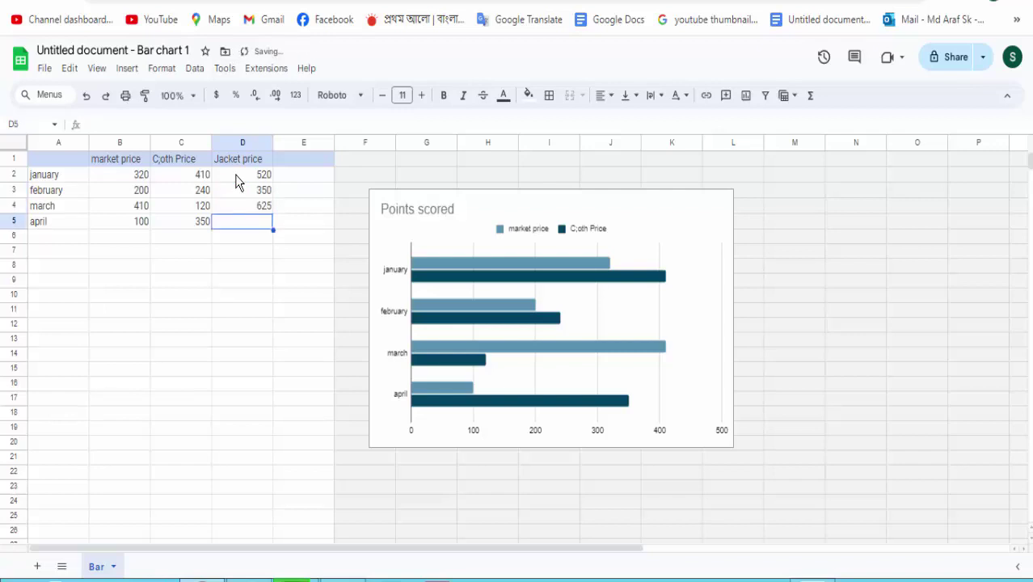
type("1")
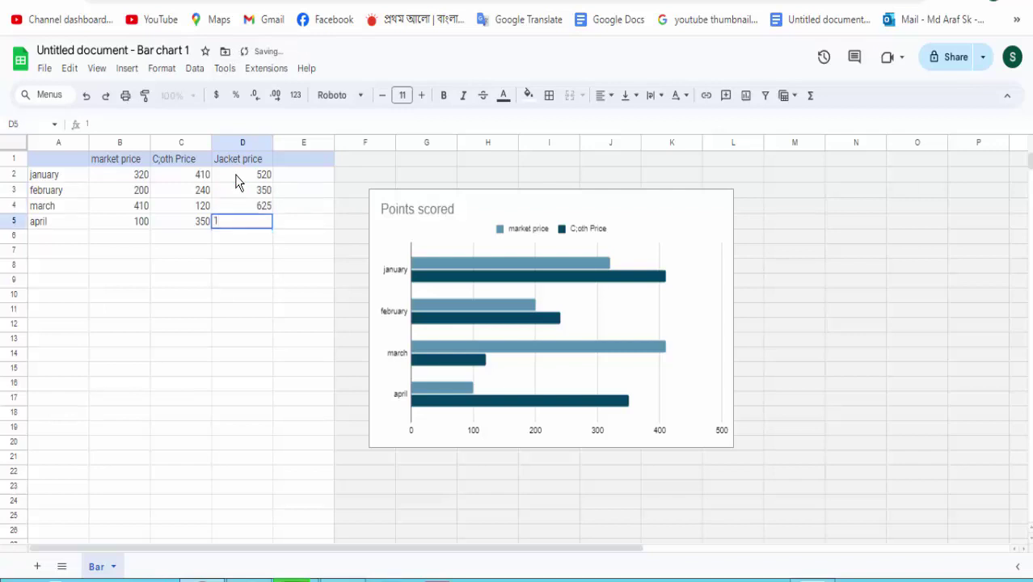
type("25")
key("Return")
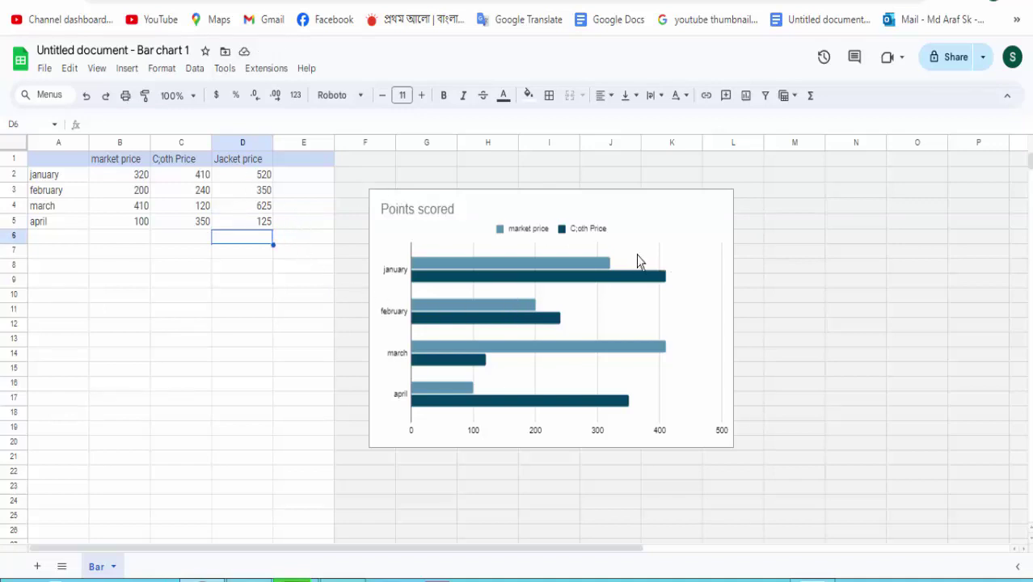
- Select the Points scored chart and open its three-dot options menu
left_click(685, 261)
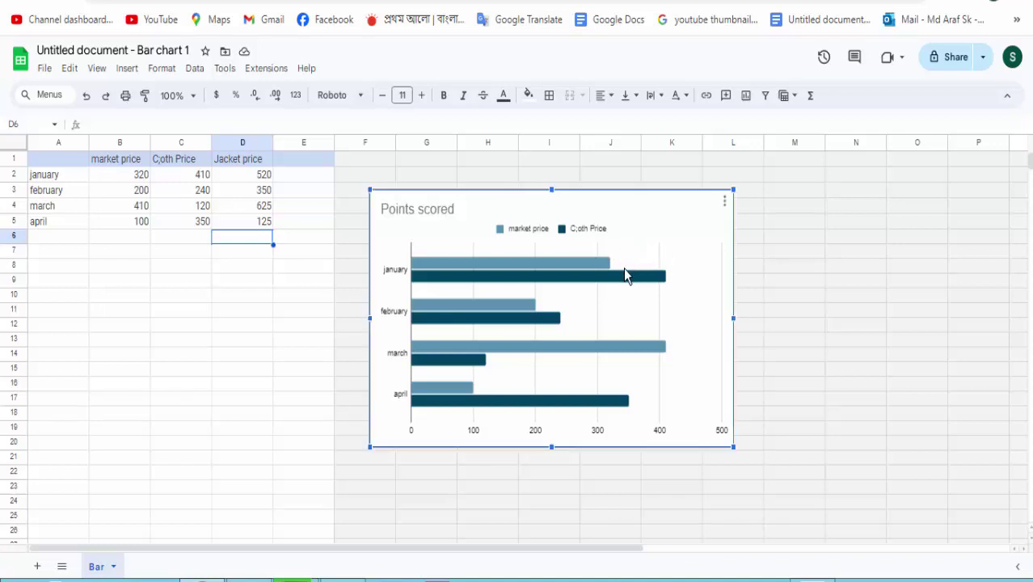
mouse_move(534, 263)
left_click(252, 159)
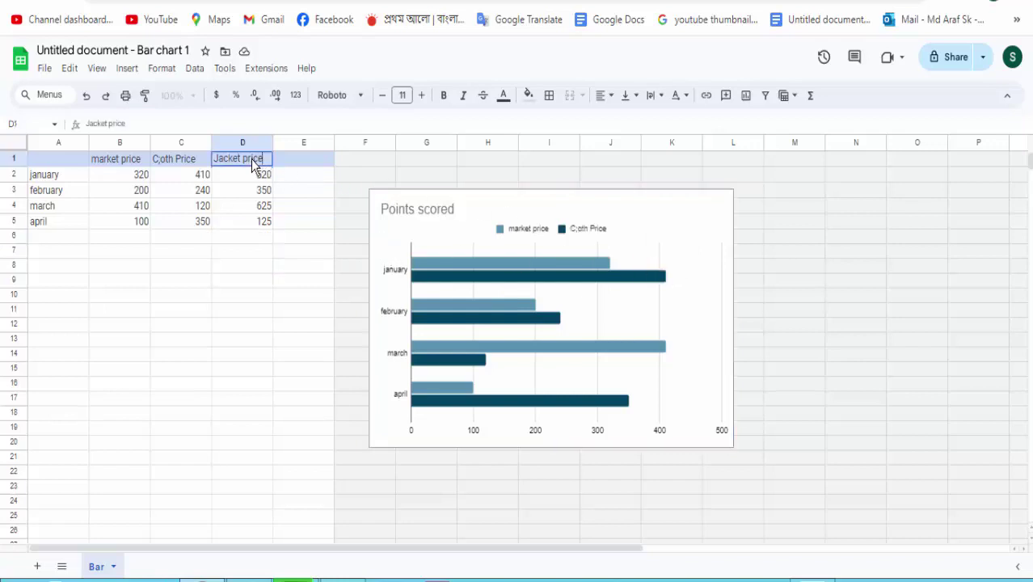
left_click(547, 267)
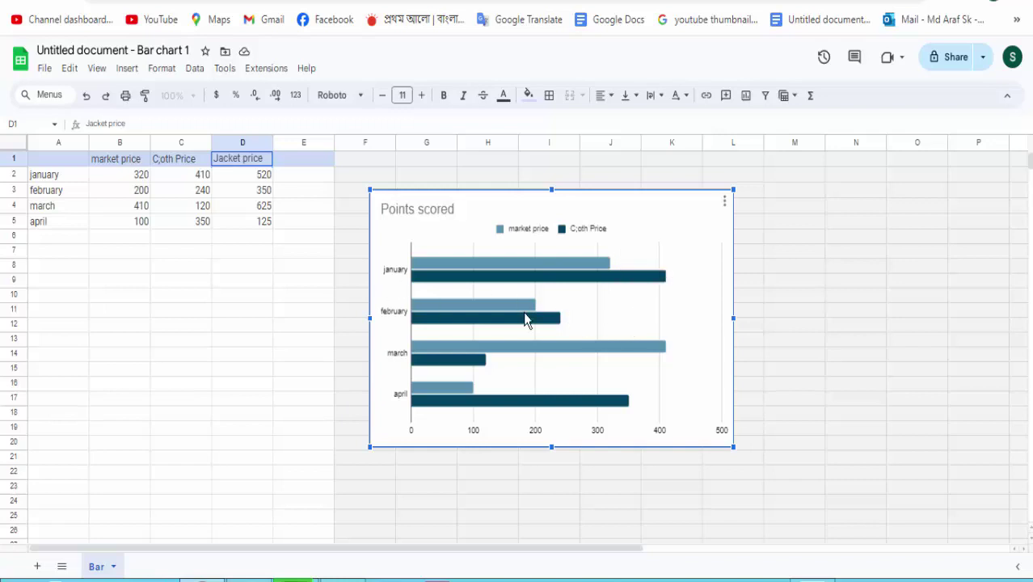
left_click(724, 202)
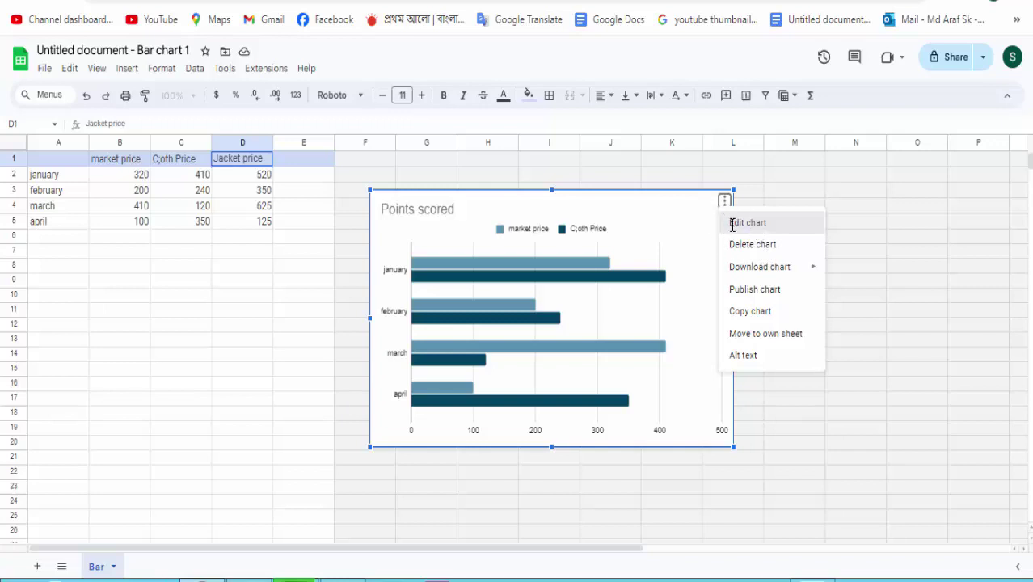
left_click(732, 225)
left_click(725, 201)
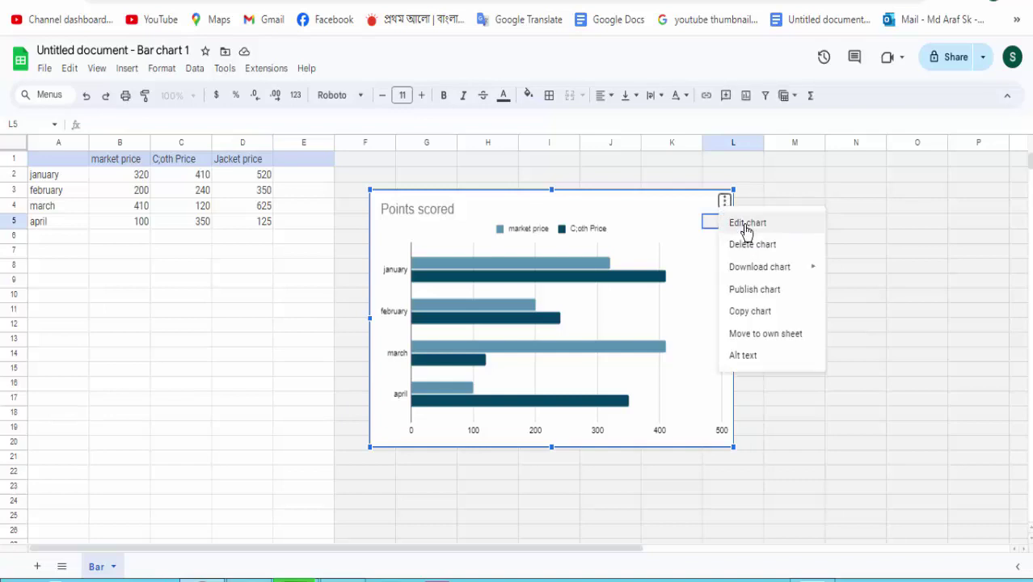
- In Edit chart's Setup, add Jacket price as a third series
left_click(747, 225)
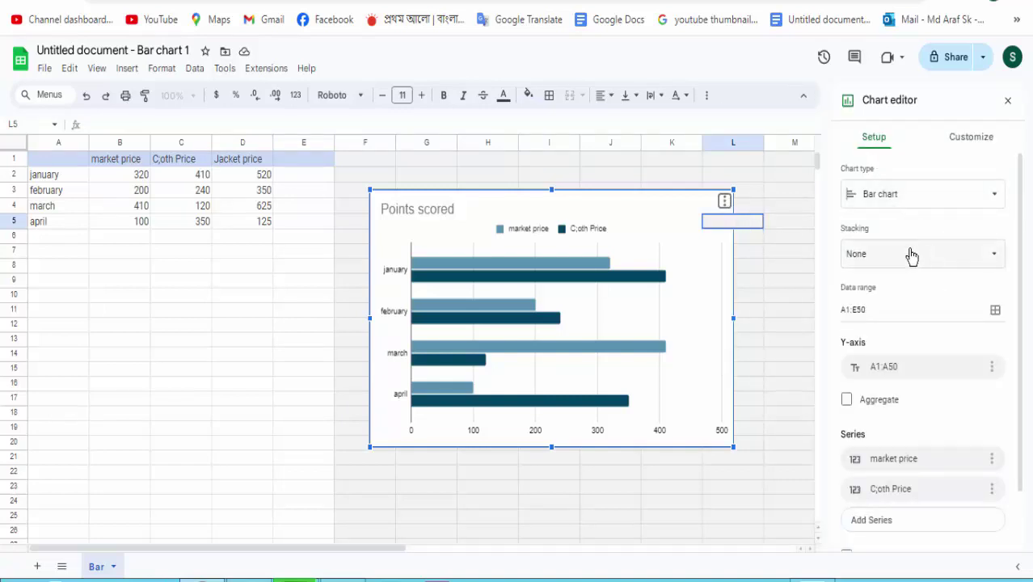
scroll(931, 331, "down", 2)
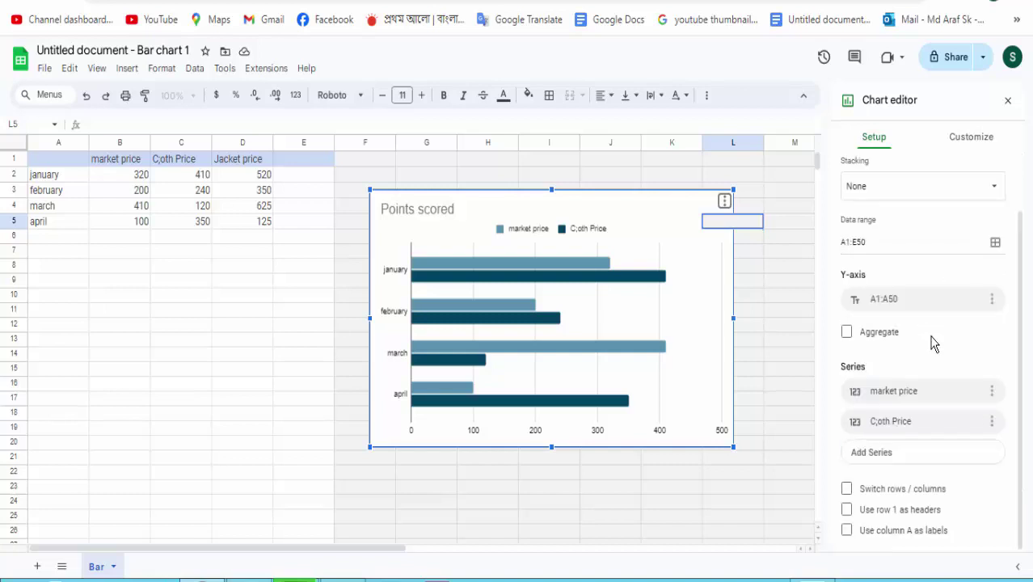
left_click(878, 460)
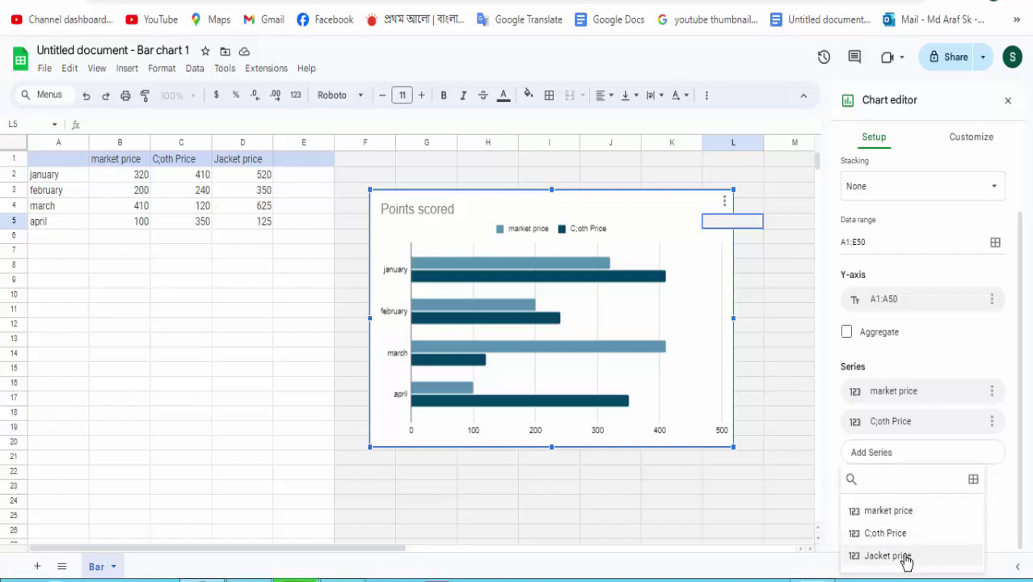
left_click(907, 558)
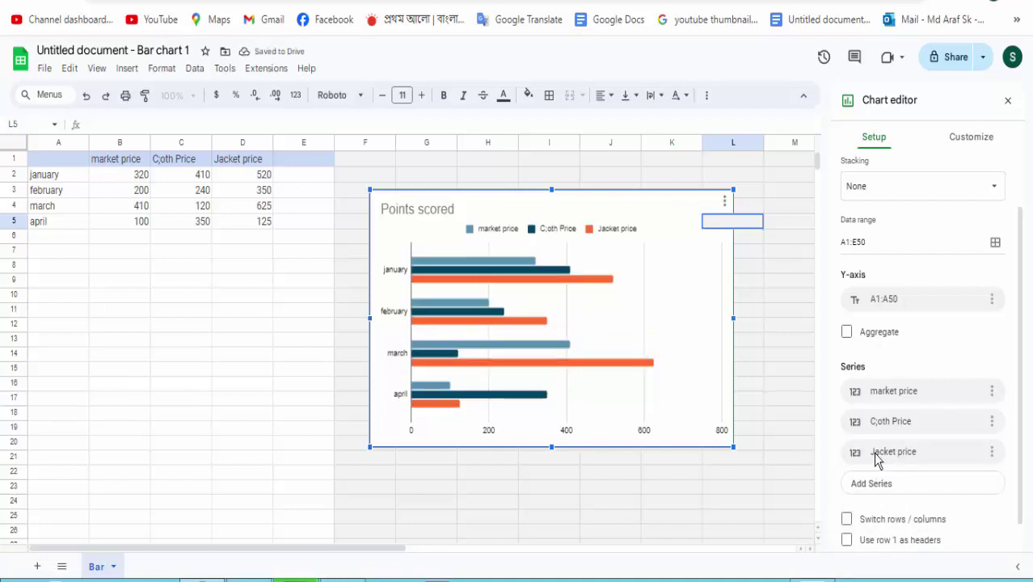
scroll(881, 448, "up", 2)
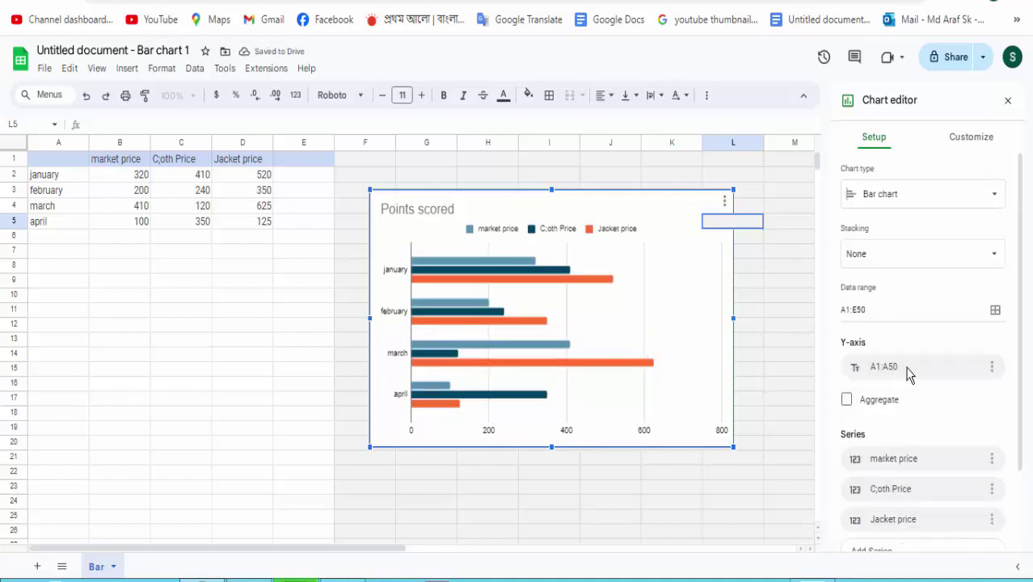
- Set the chart border colour to green under Customize > Chart style and close the editor
left_click(976, 139)
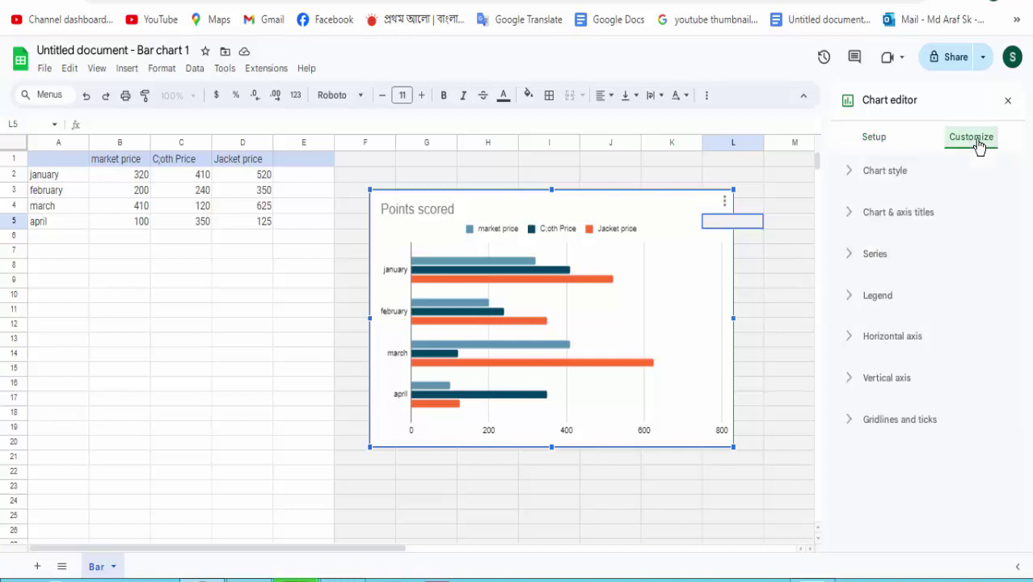
left_click(886, 176)
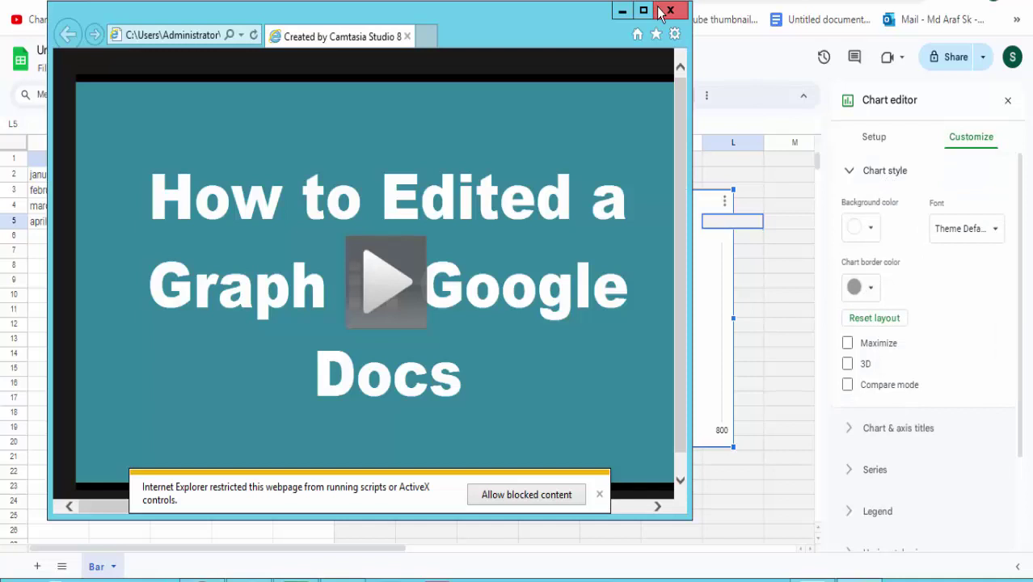
left_click(661, 11)
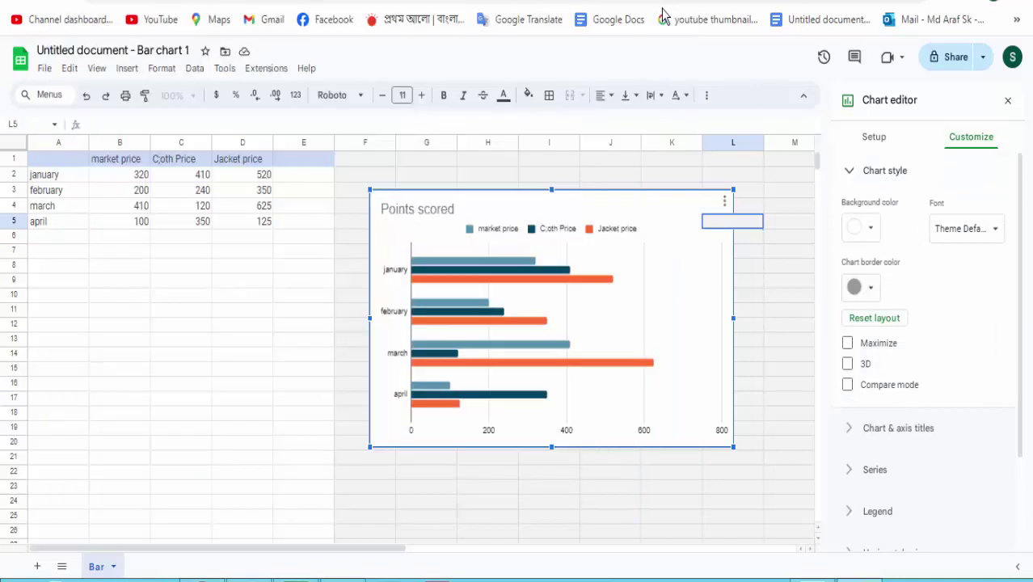
left_click(871, 288)
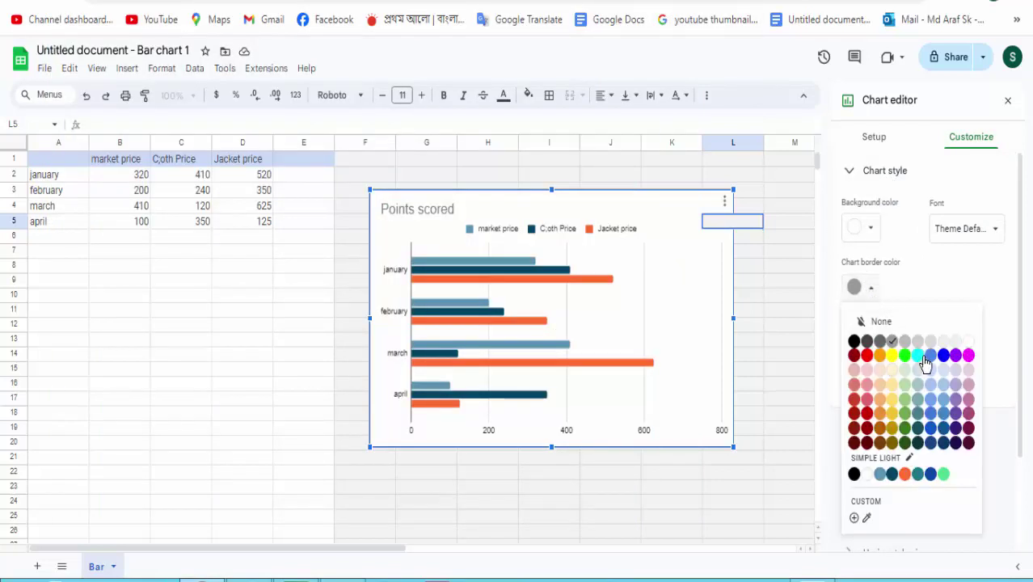
left_click(905, 356)
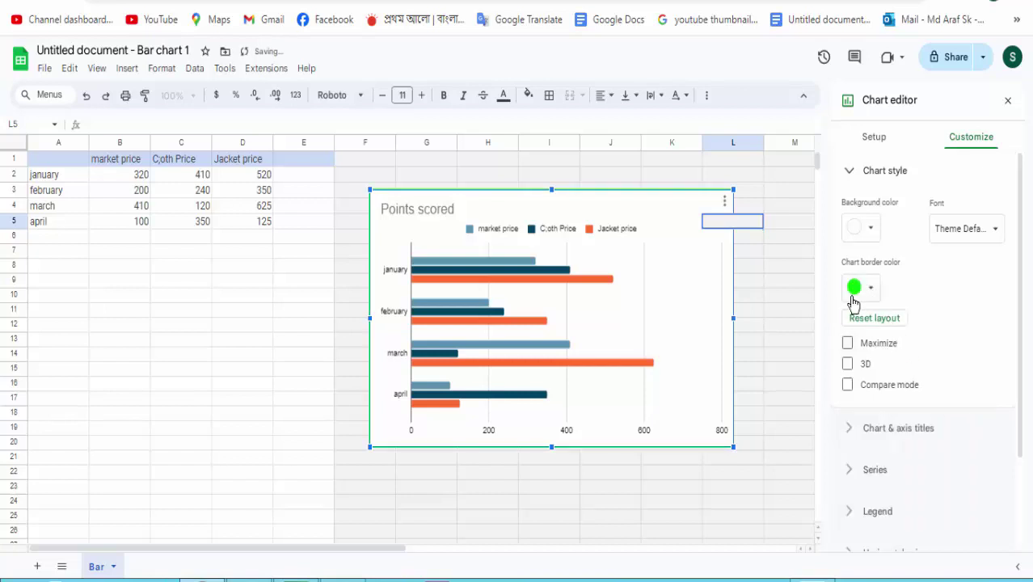
left_click(789, 209)
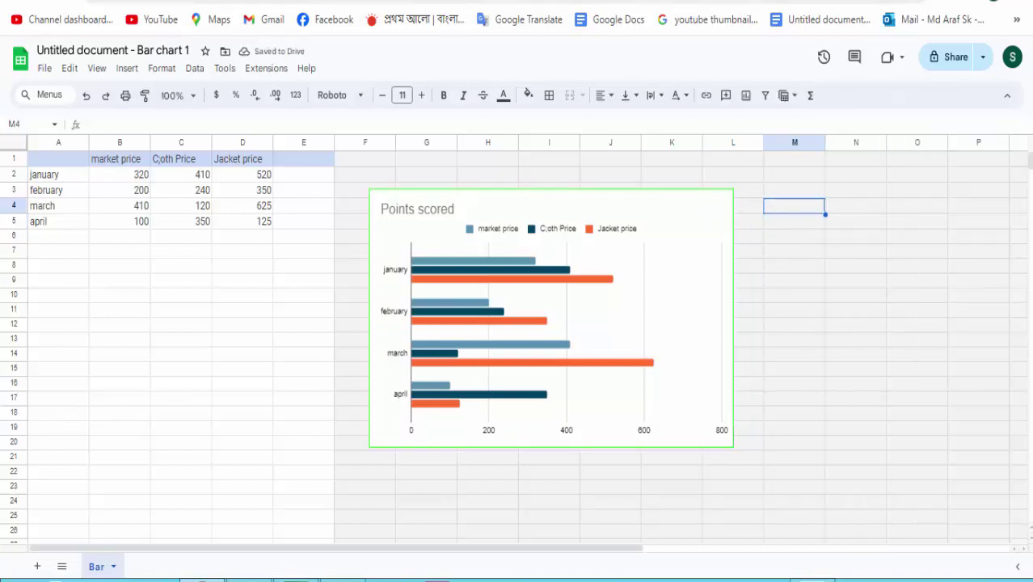
- Update the linked Docs chart to show January–April market, cloth and jacket prices
left_click(372, 2)
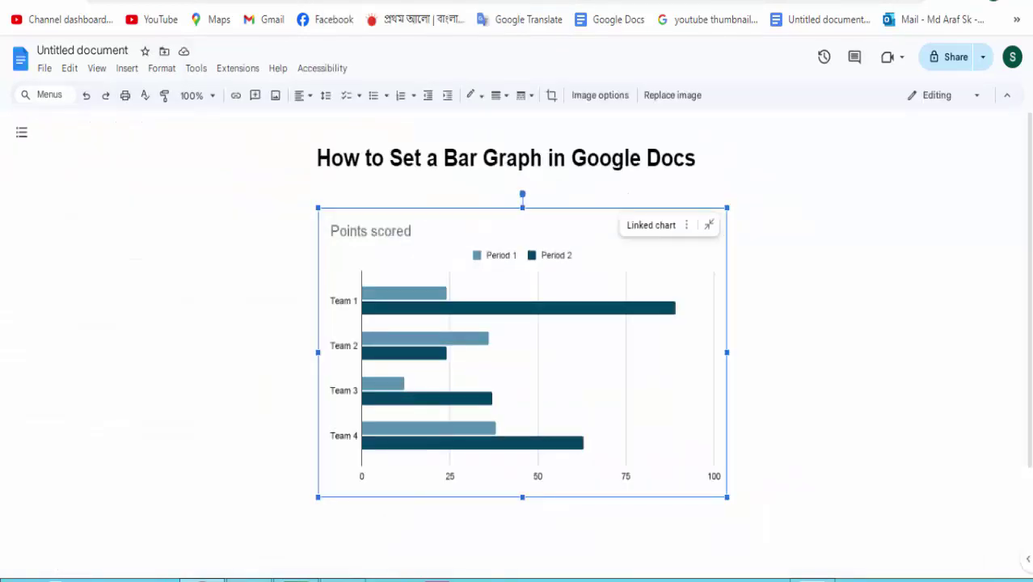
left_click(548, 232)
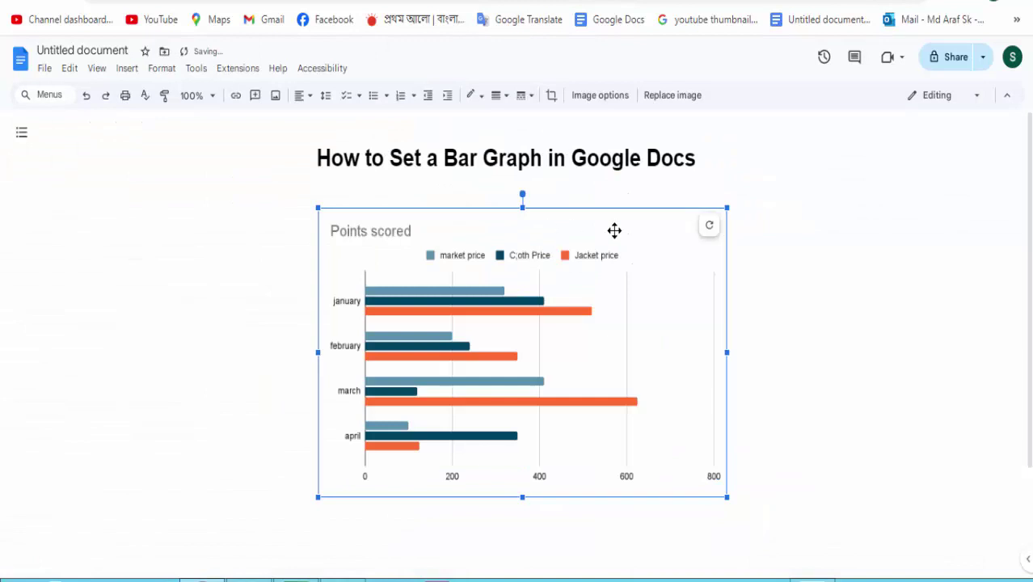
left_click(783, 280)
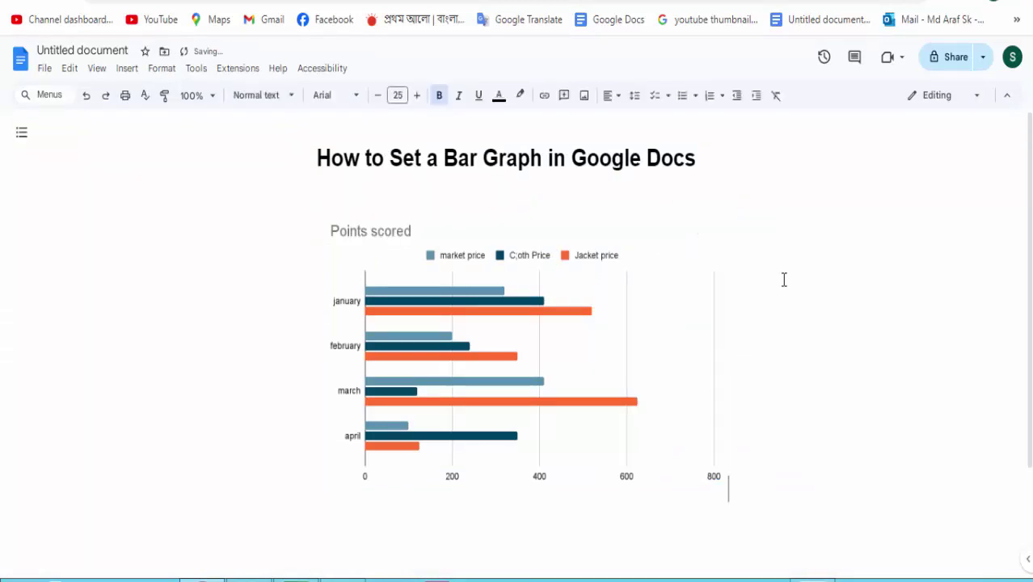